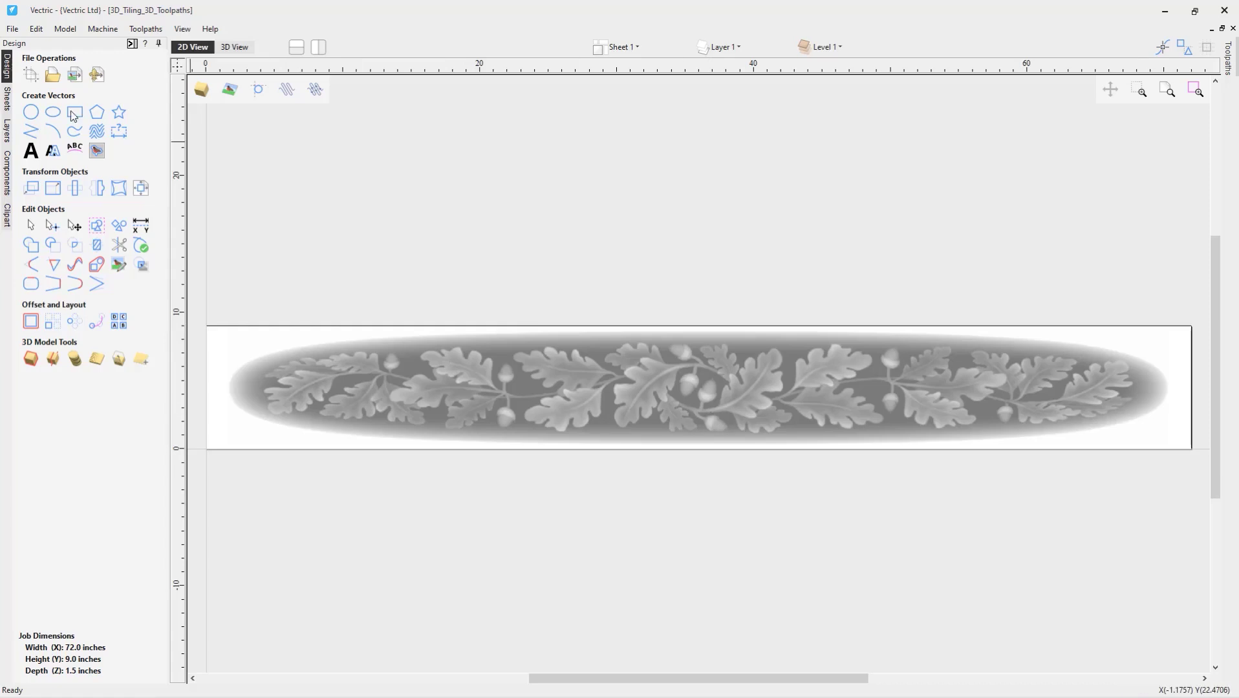
- Review the job setup's size, zero position and datum settings and accept them without changes
click(30, 77)
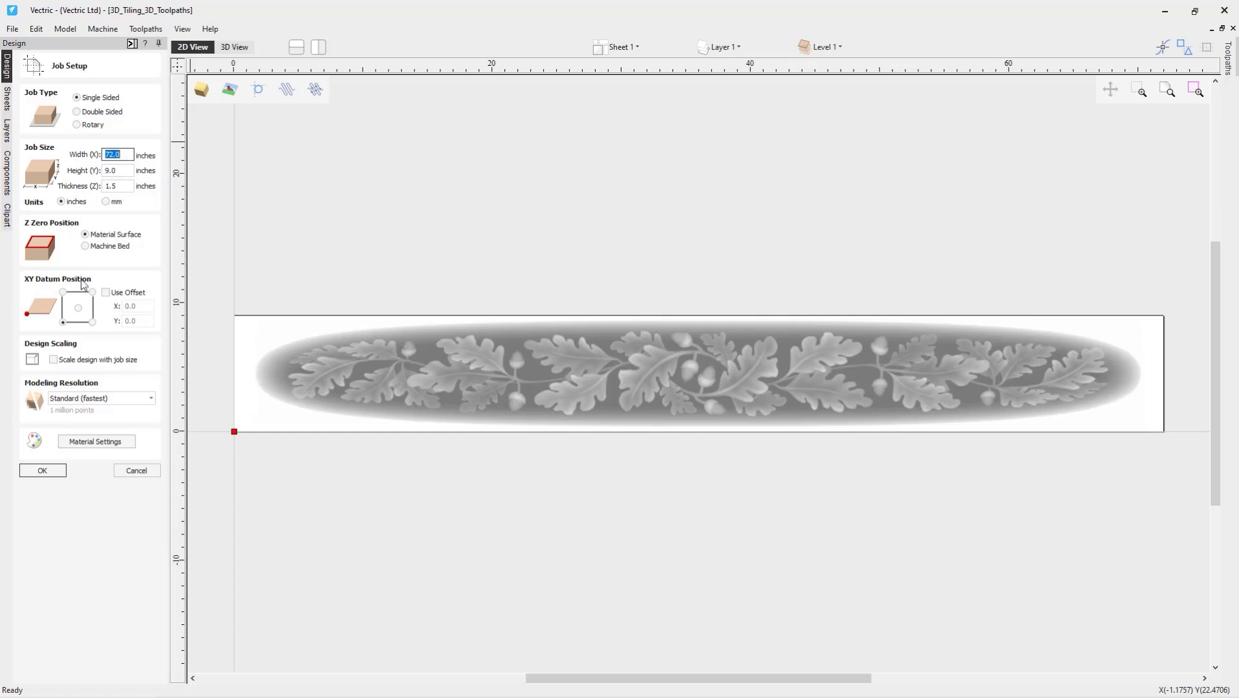
click(43, 470)
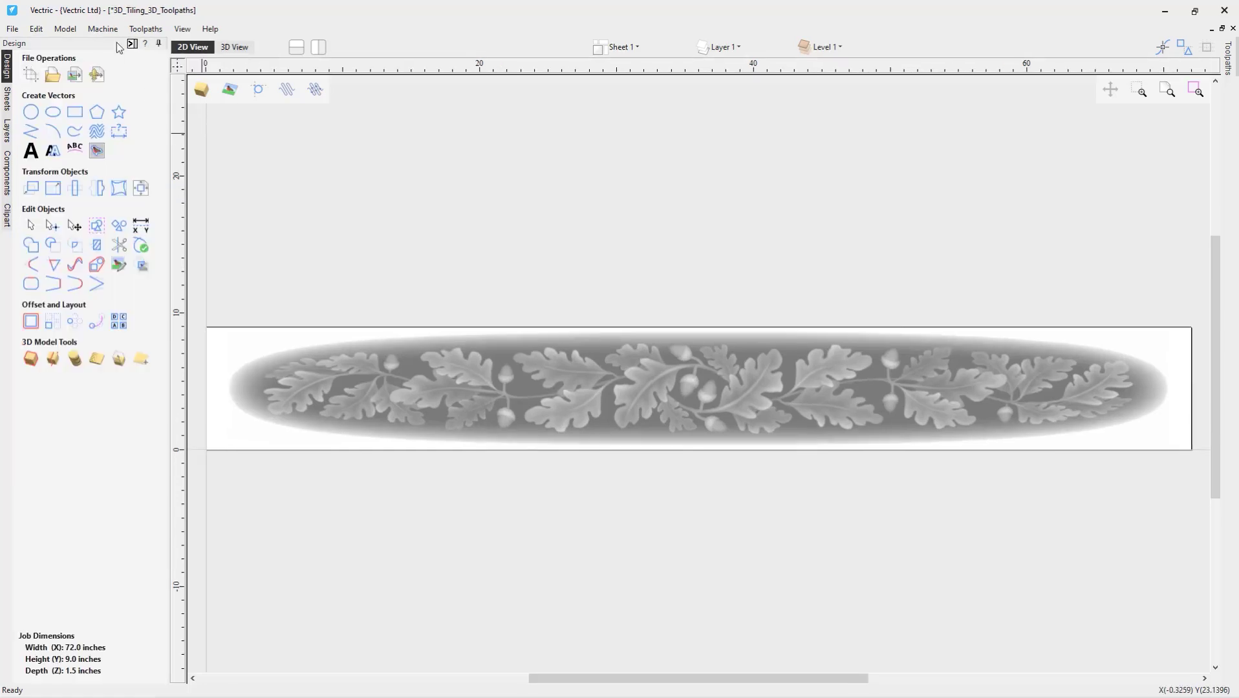
- Show the 2D and 3D views stacked in a horizontal split, with both the 3D Roughing 1 and 3D Finish 1 toolpaths visible
click(130, 44)
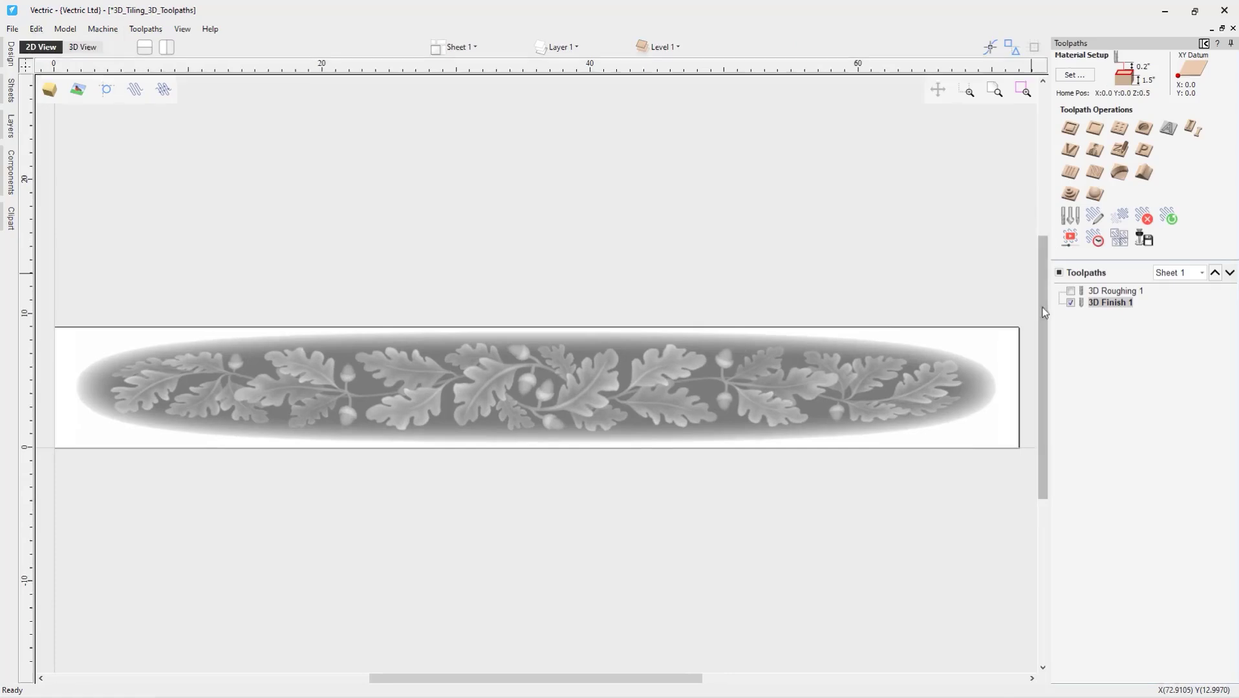
mouse_move(1100, 308)
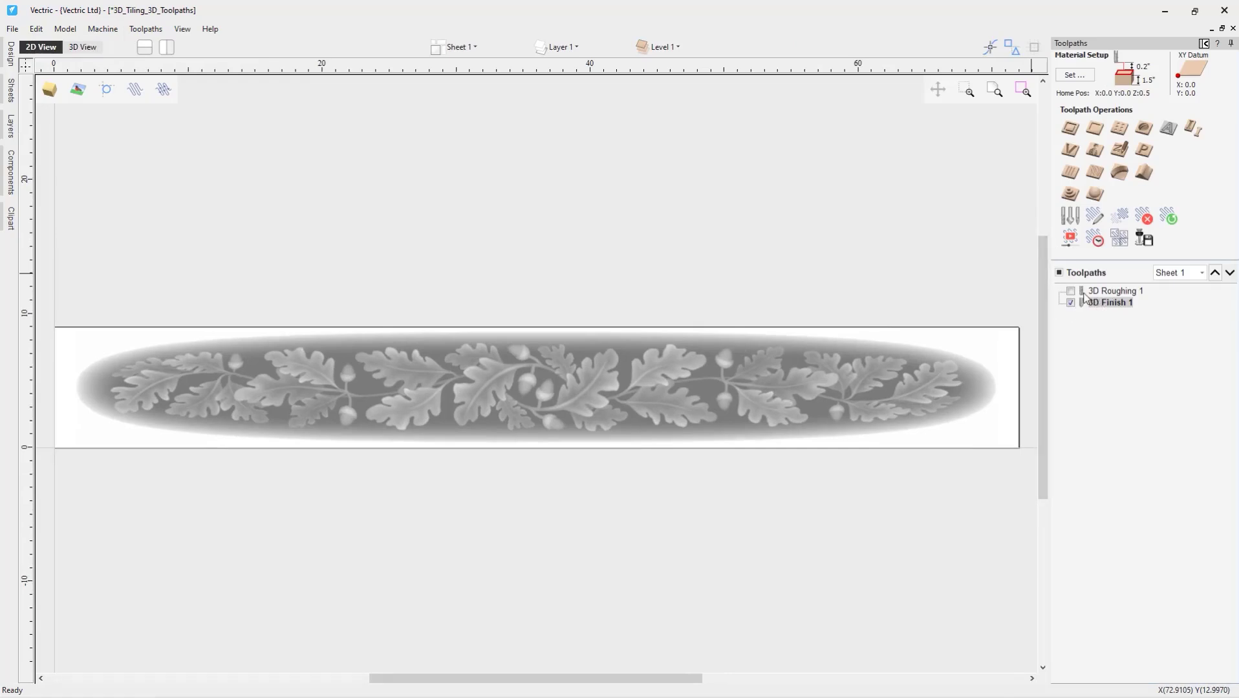
click(1103, 291)
click(1103, 304)
click(145, 48)
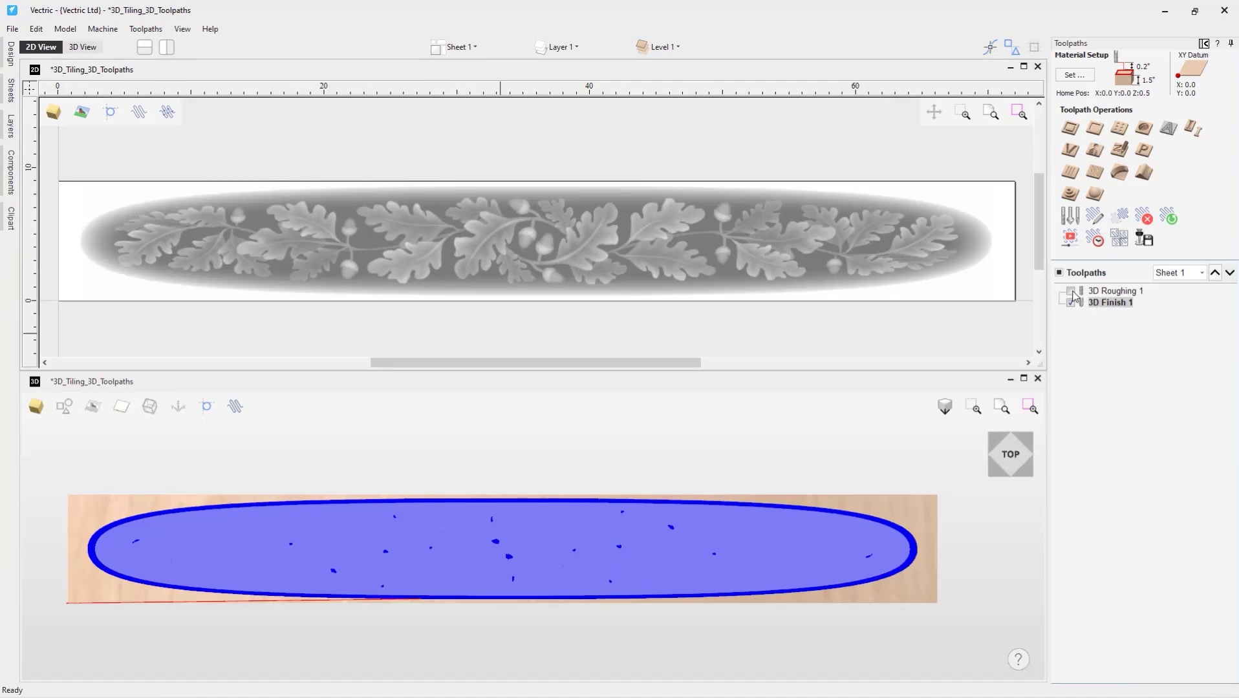
click(1071, 292)
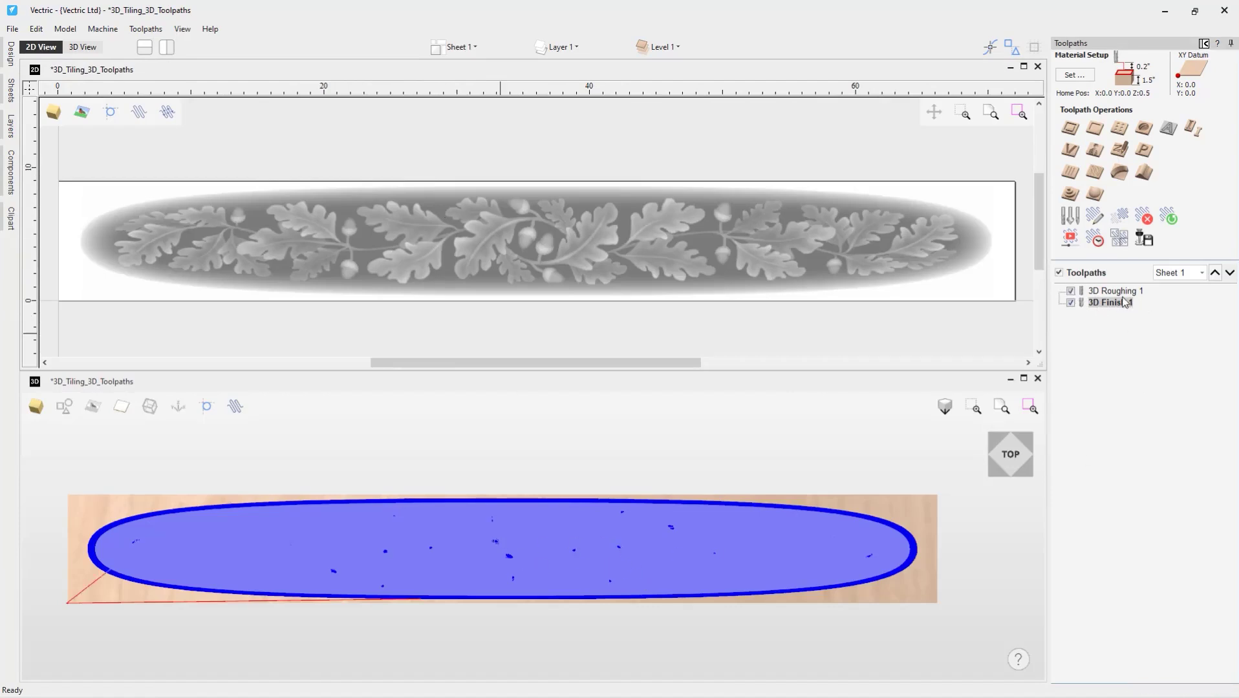
- Preview the visible roughing and finishing toolpaths on the full-length panel, inspect the carving and close the preview
click(1069, 239)
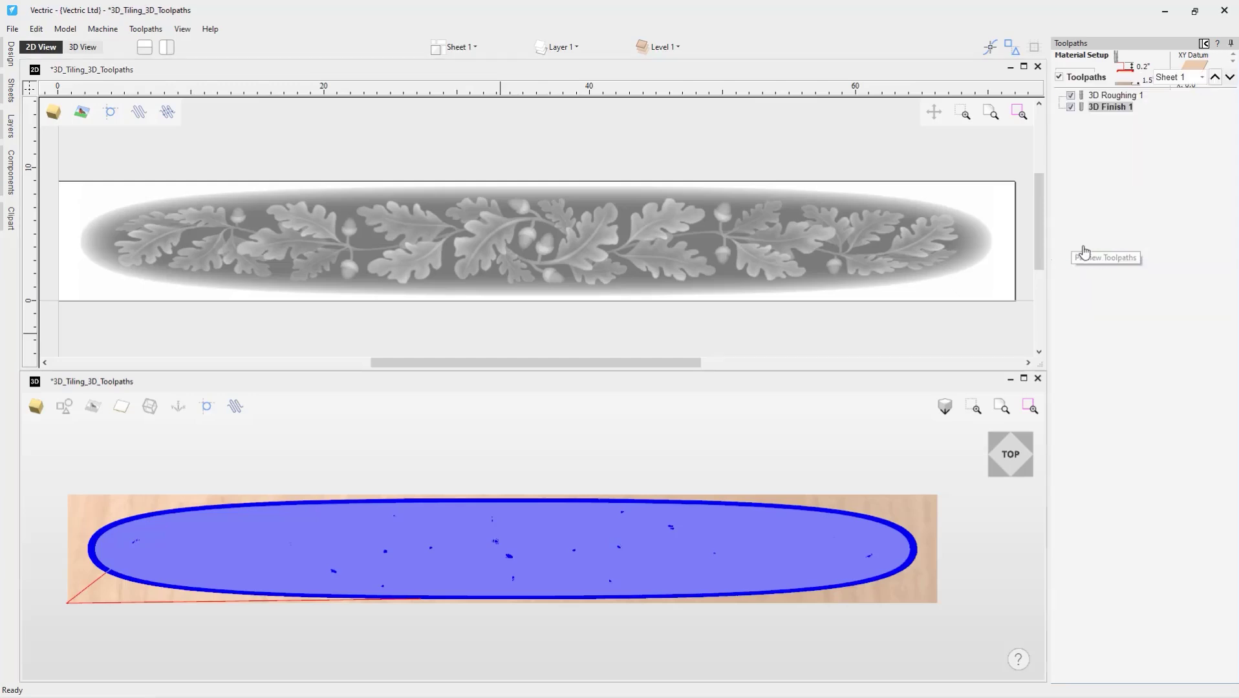
click(1141, 306)
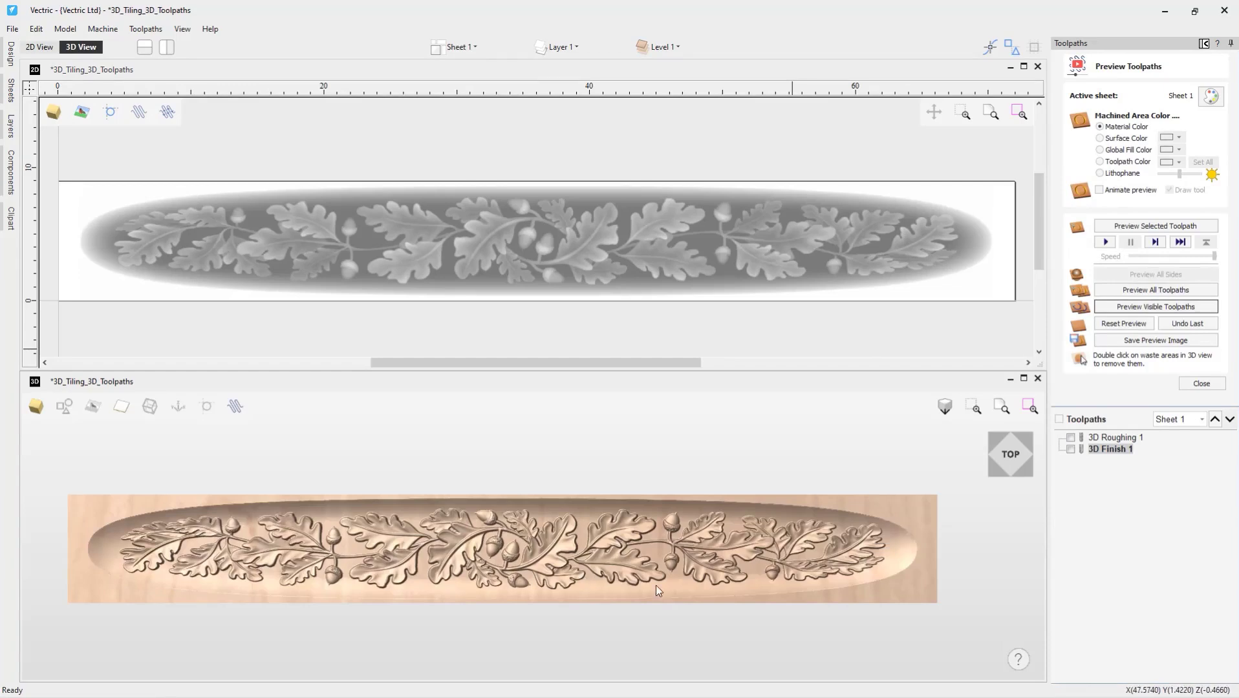
middle_drag(624, 578, 686, 559)
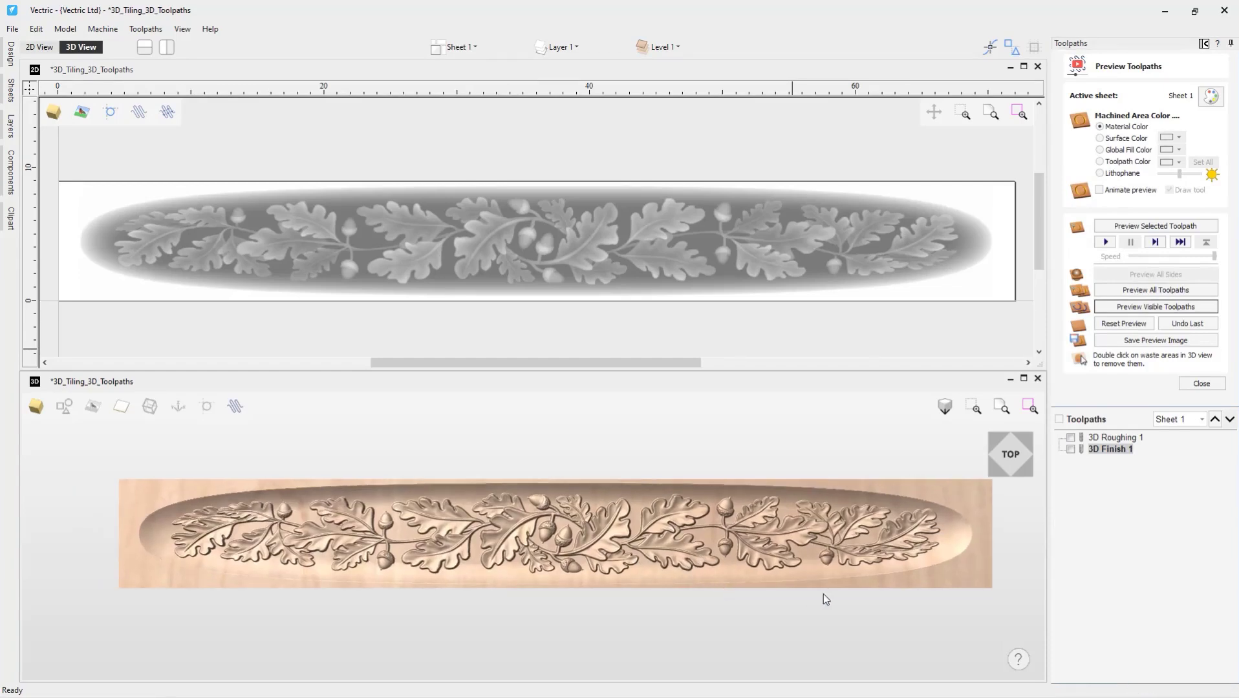
click(1213, 385)
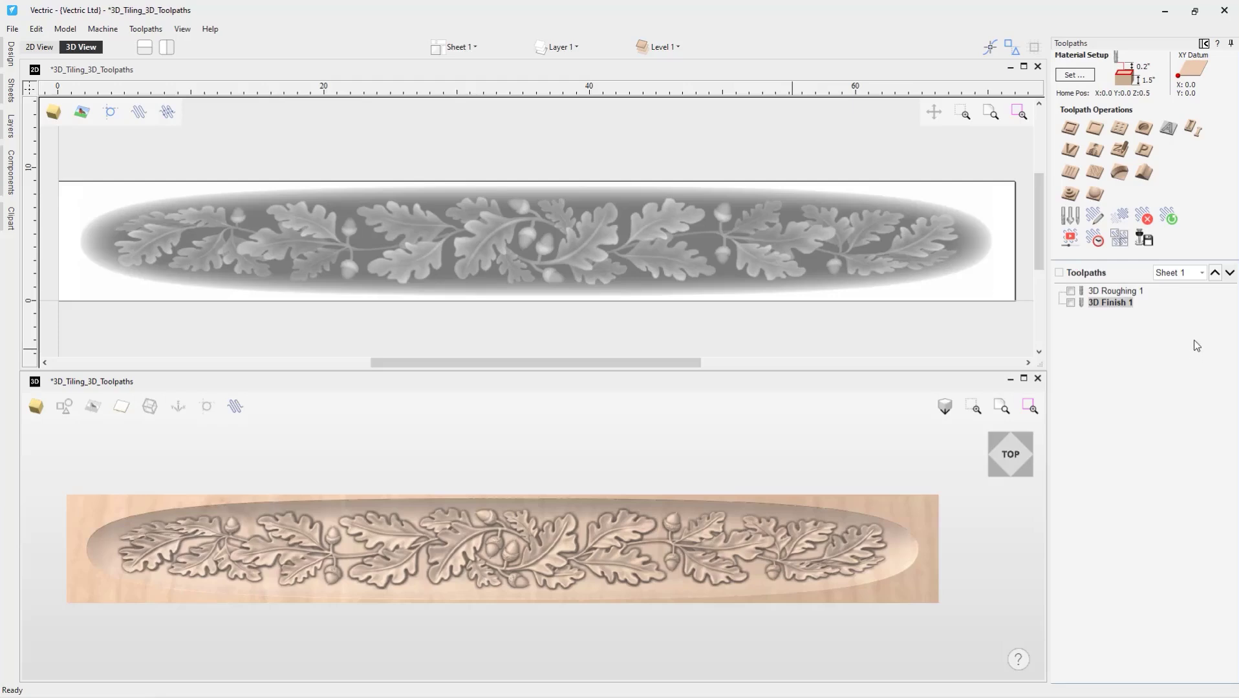
- Enable toolpath tiling with feed-through in X and a 24-inch tile width, moving the tiling manager to reveal the tile layout
click(1120, 239)
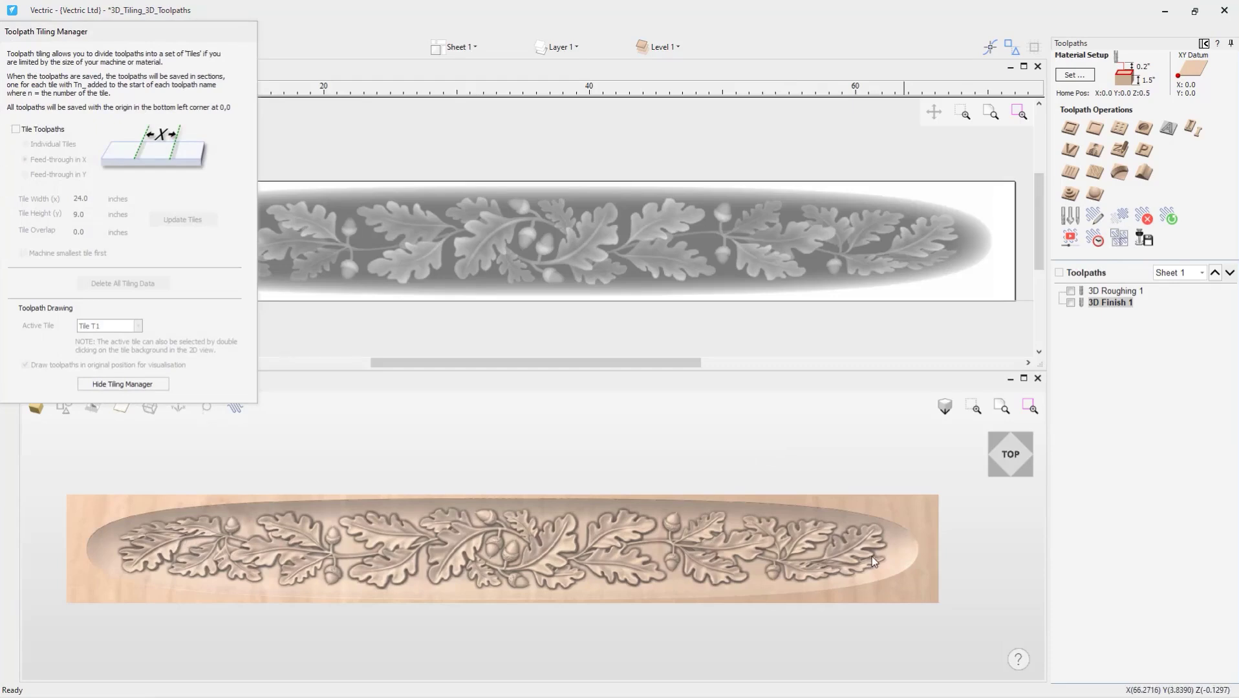
click(17, 130)
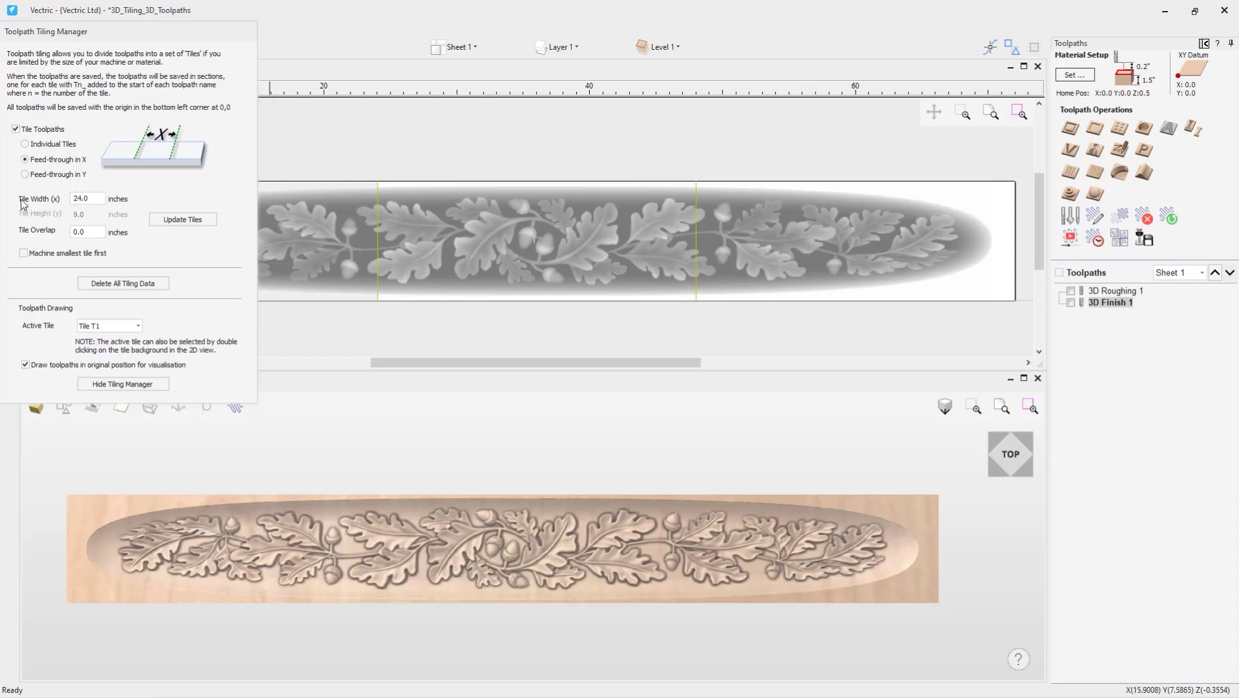
click(92, 200)
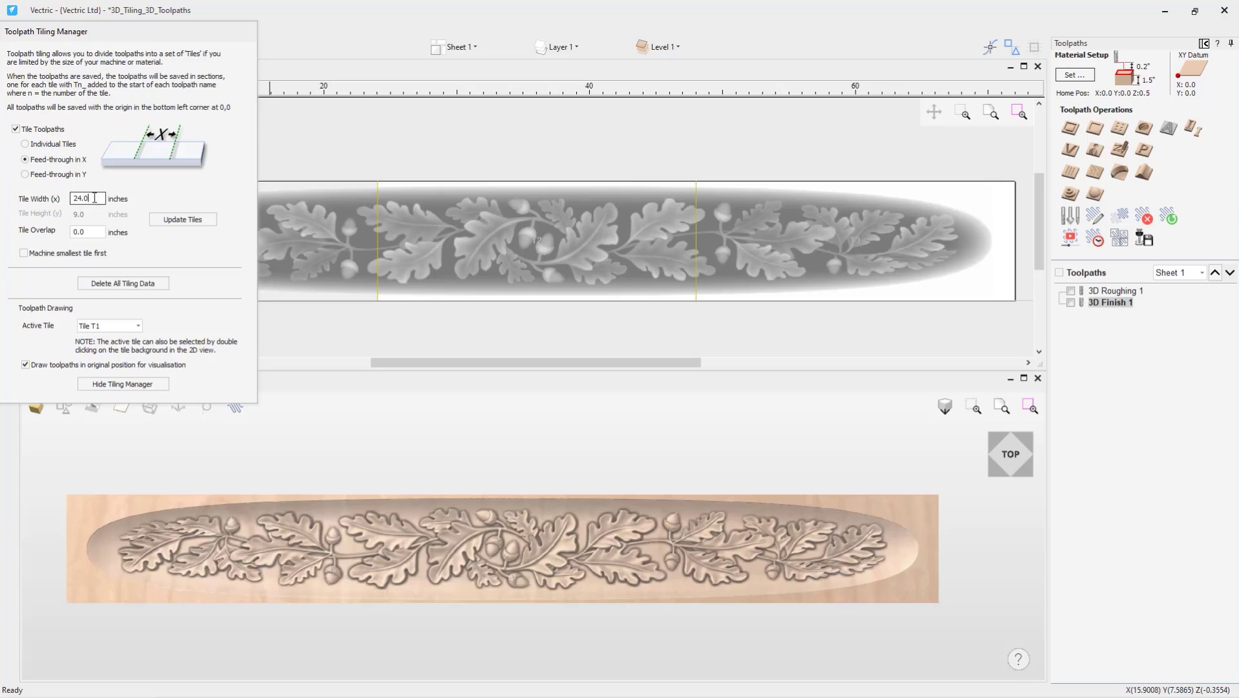
drag(168, 39, 171, 27)
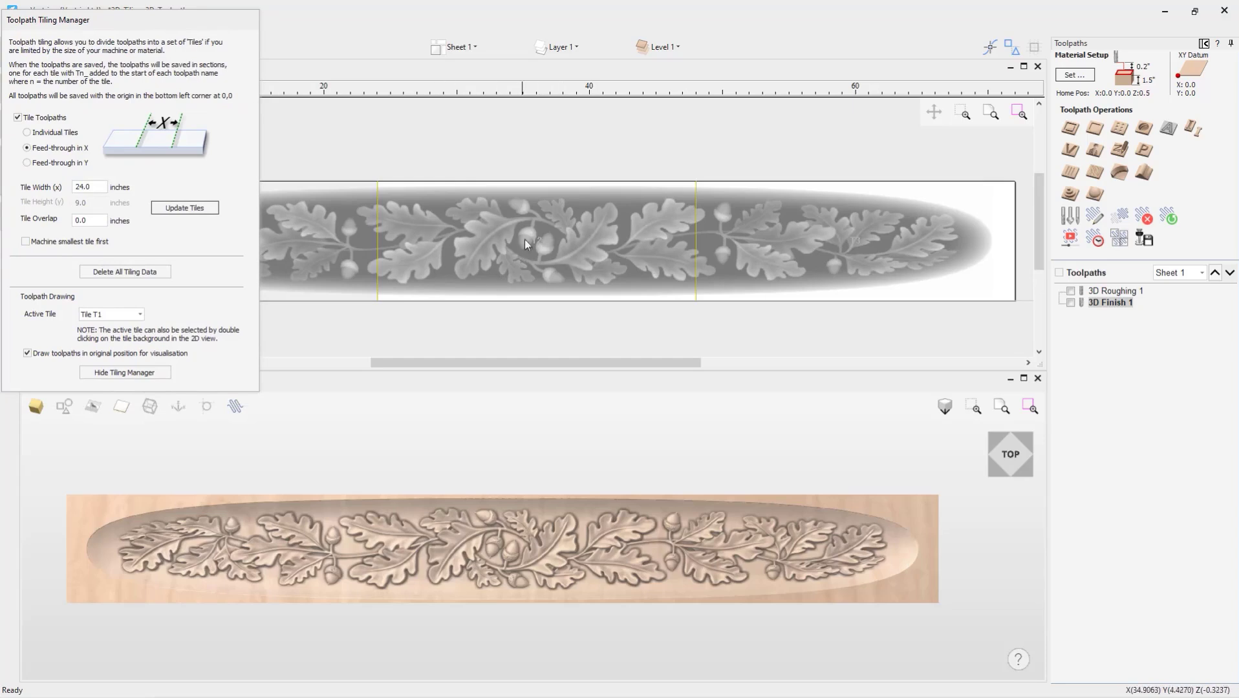
drag(154, 24, 154, 39)
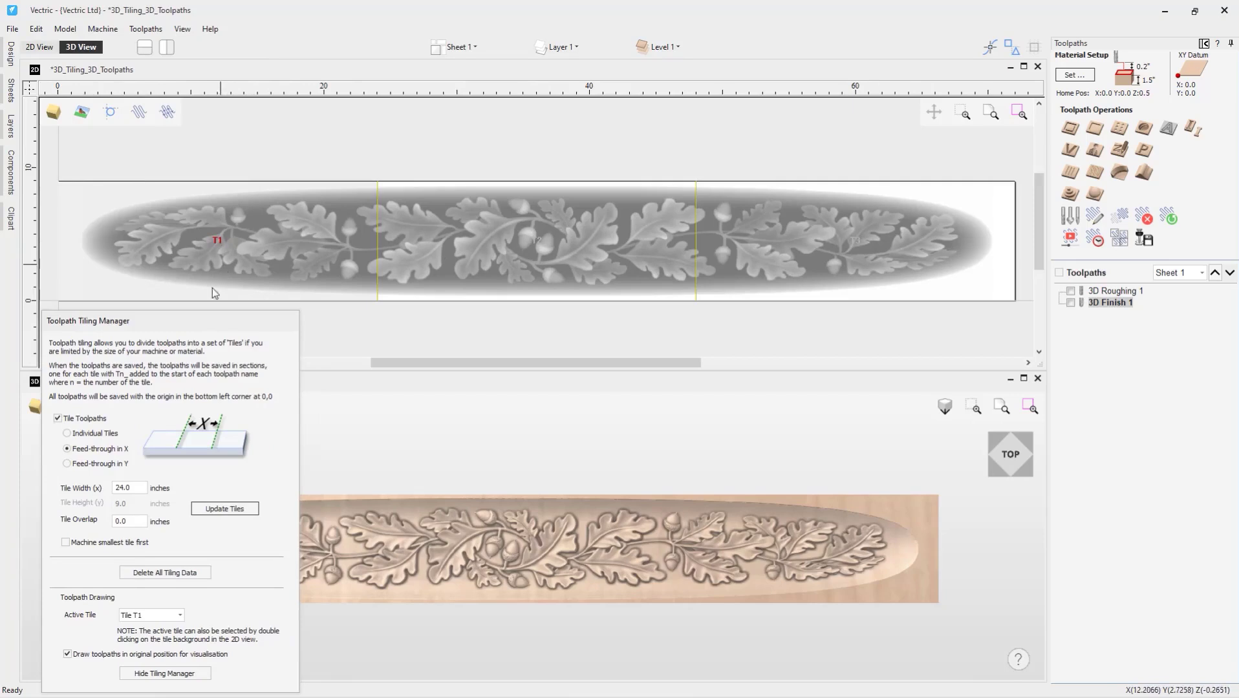
drag(202, 319, 174, 31)
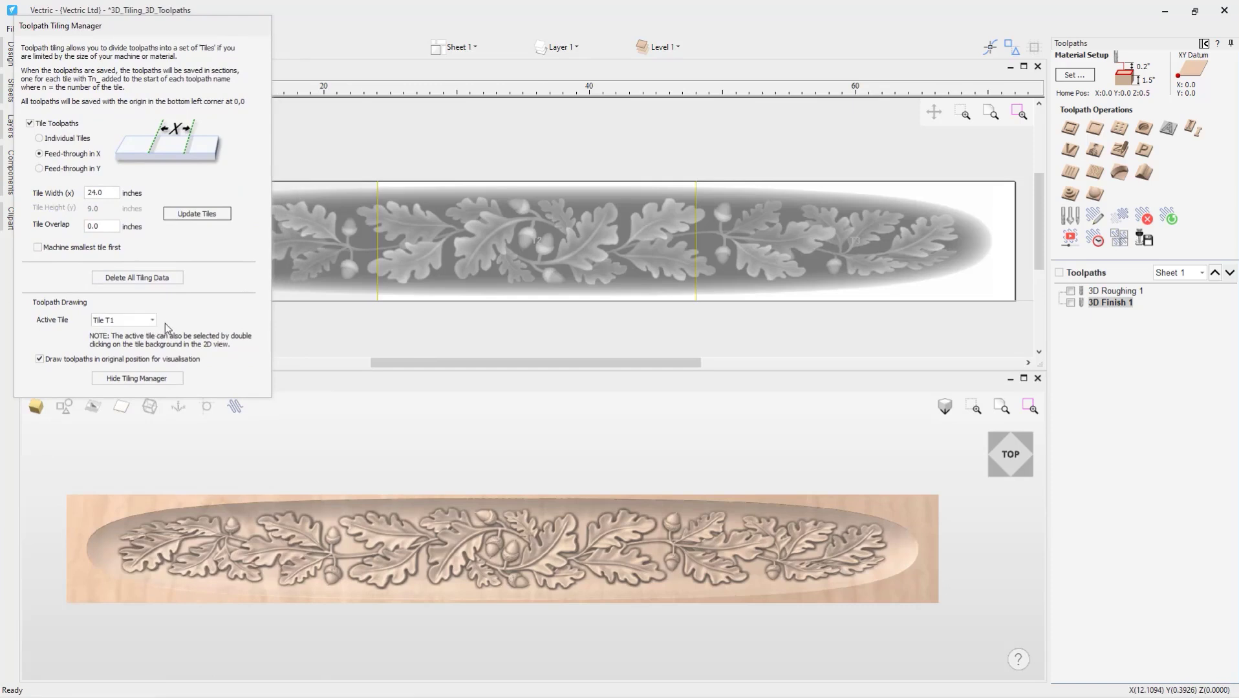
- Cycle the active tile through T2 and T3 and back to T1
double_click(536, 244)
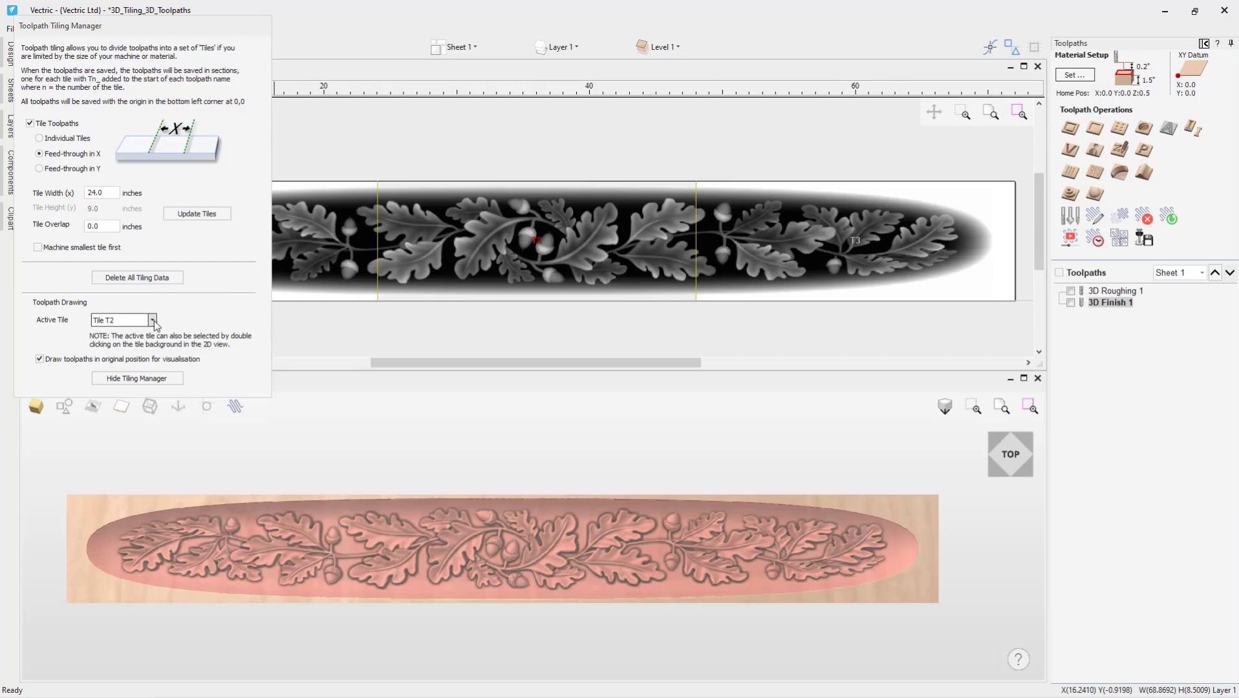
click(153, 320)
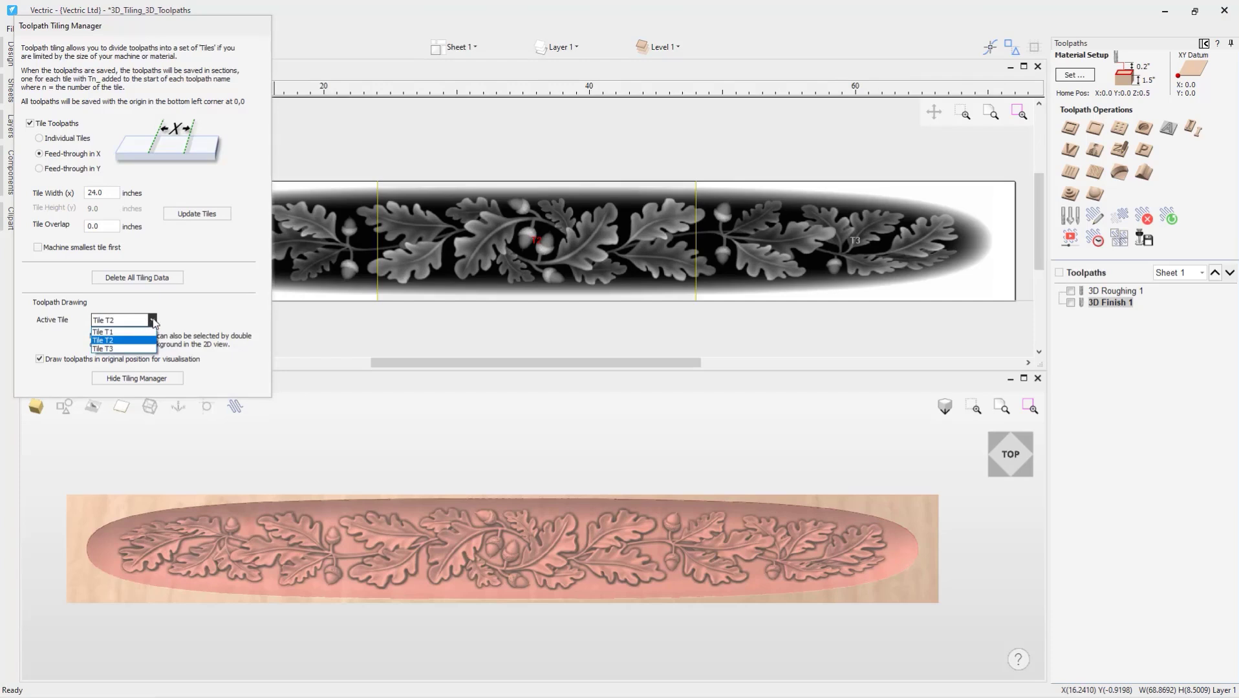
click(128, 349)
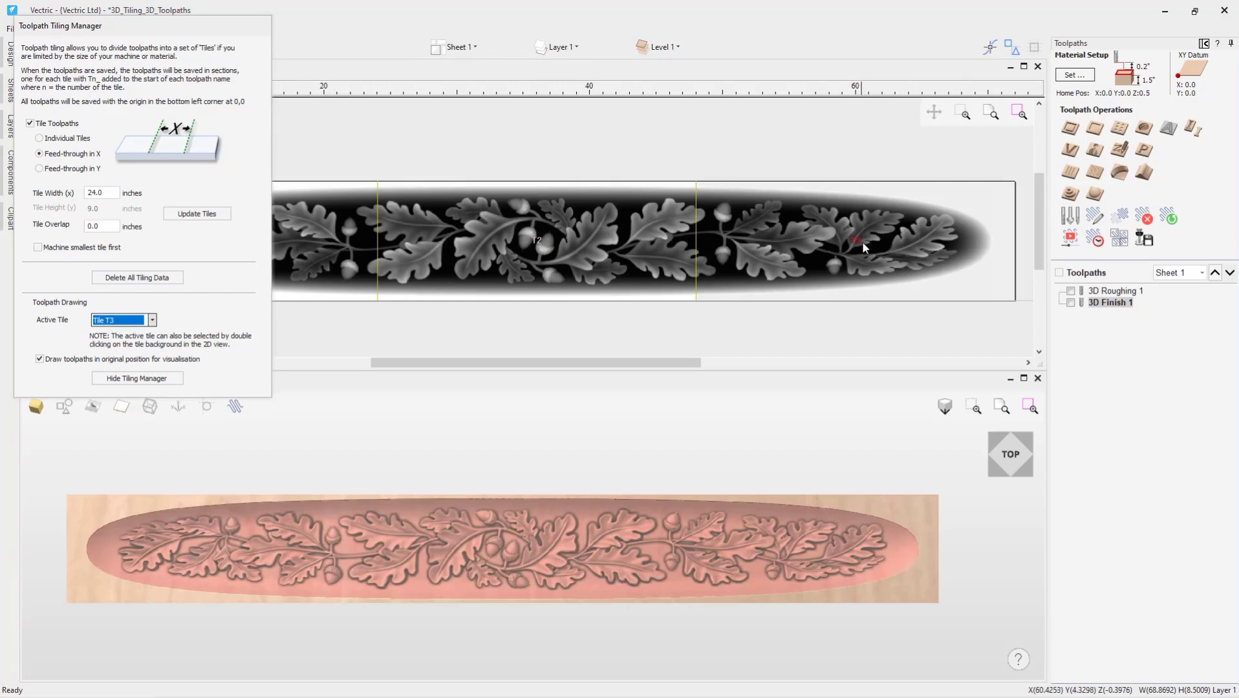
click(152, 320)
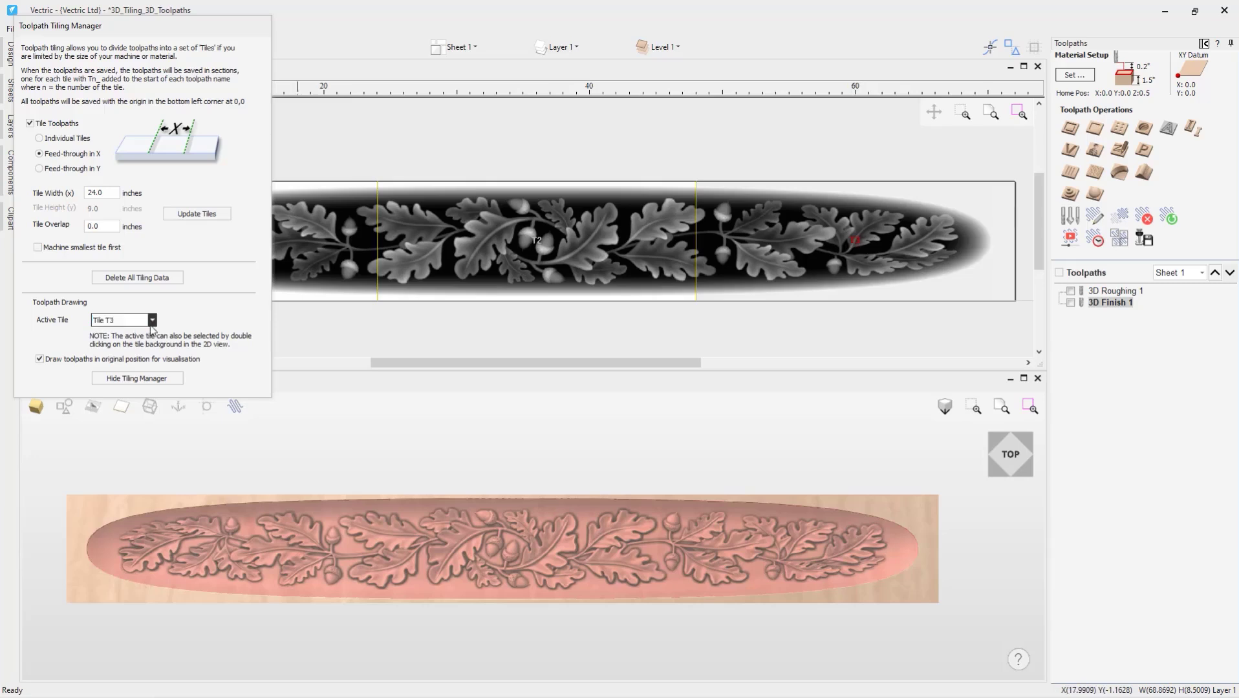
click(126, 333)
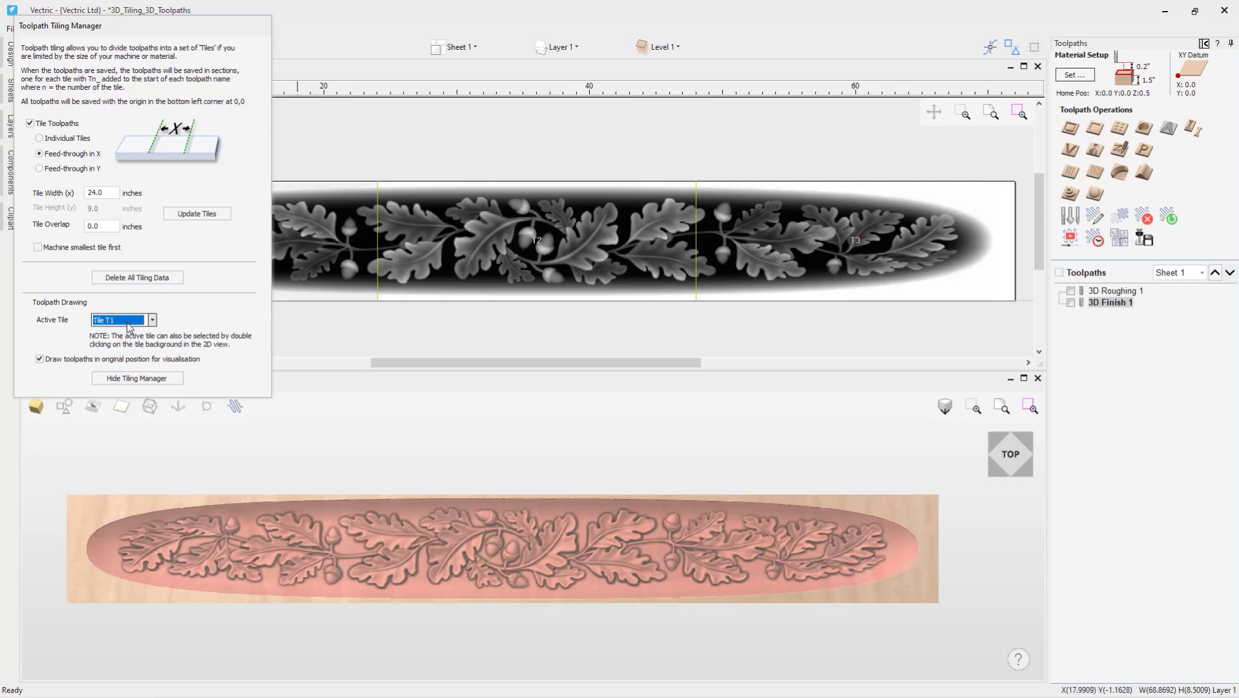
- Reset the toolpath preview and simulate both toolpaths for tile T1 only
click(1071, 239)
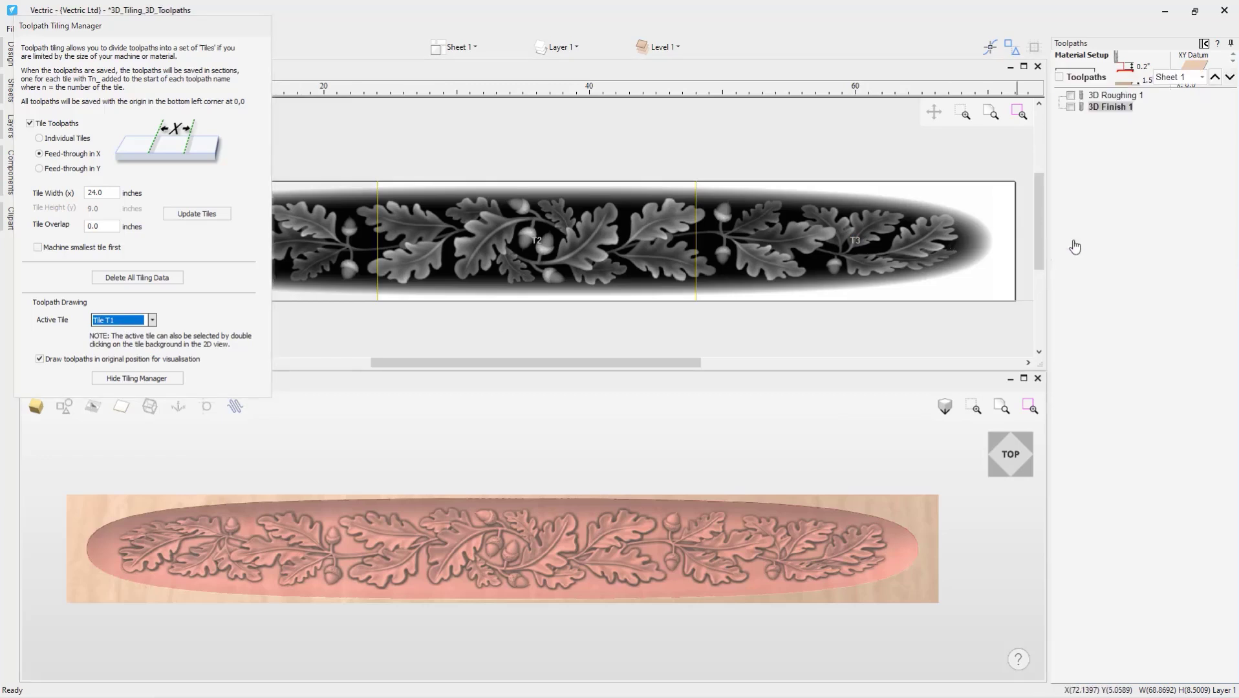
click(1059, 420)
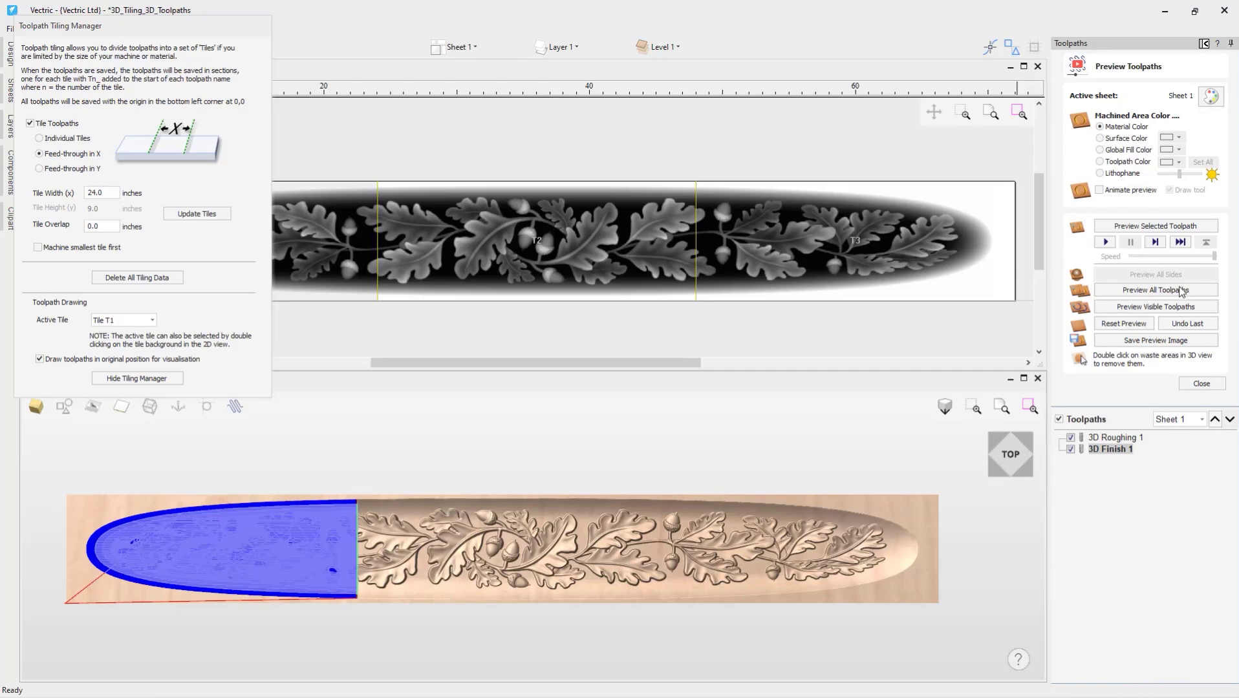
click(1135, 327)
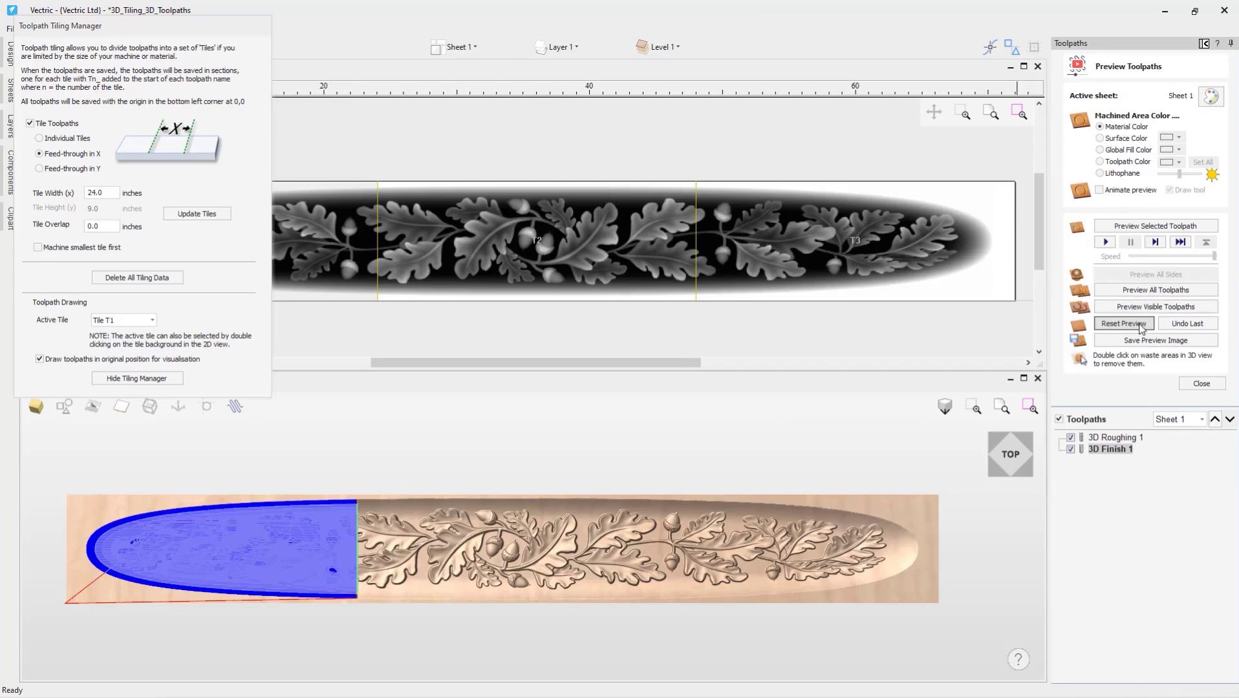
click(1157, 307)
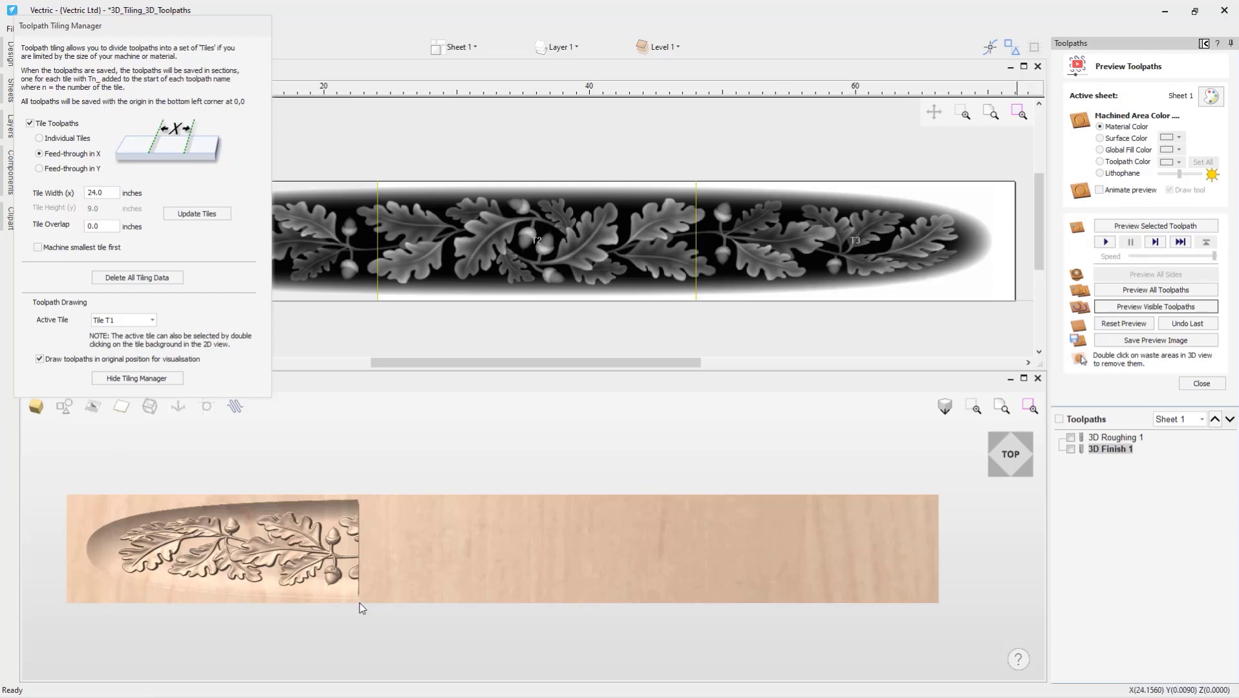
- Make tile T2 active and preview its roughing and finishing toolpaths
click(151, 322)
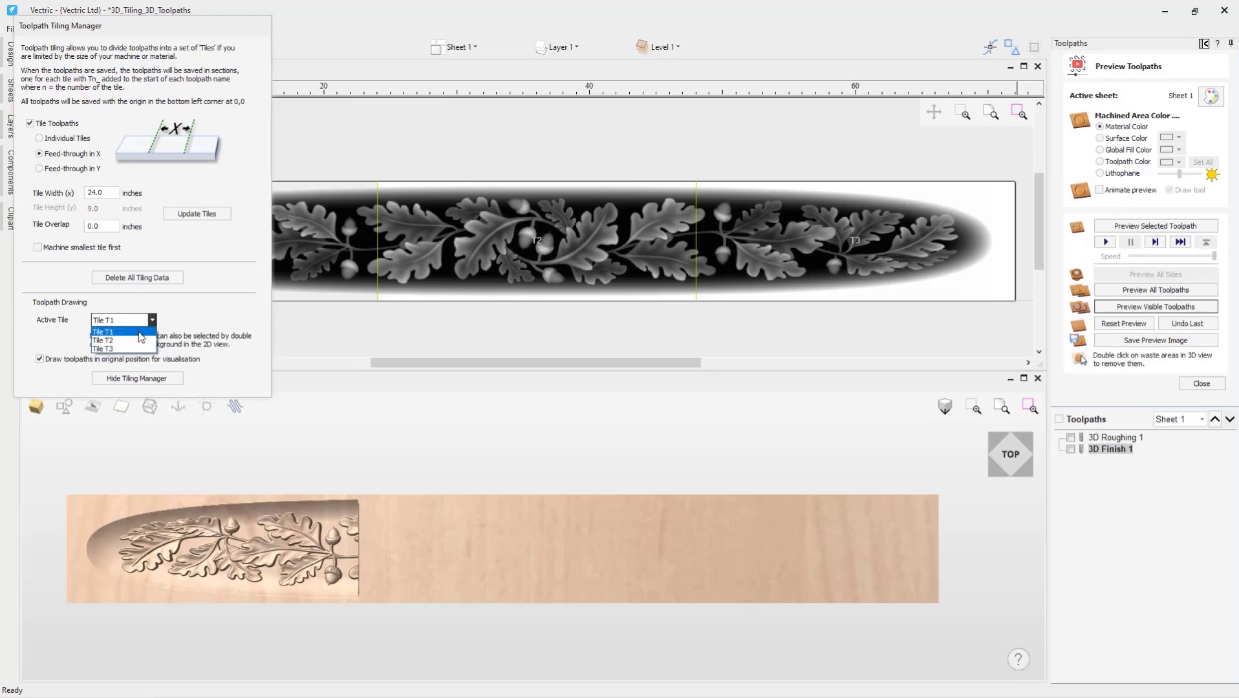
click(132, 342)
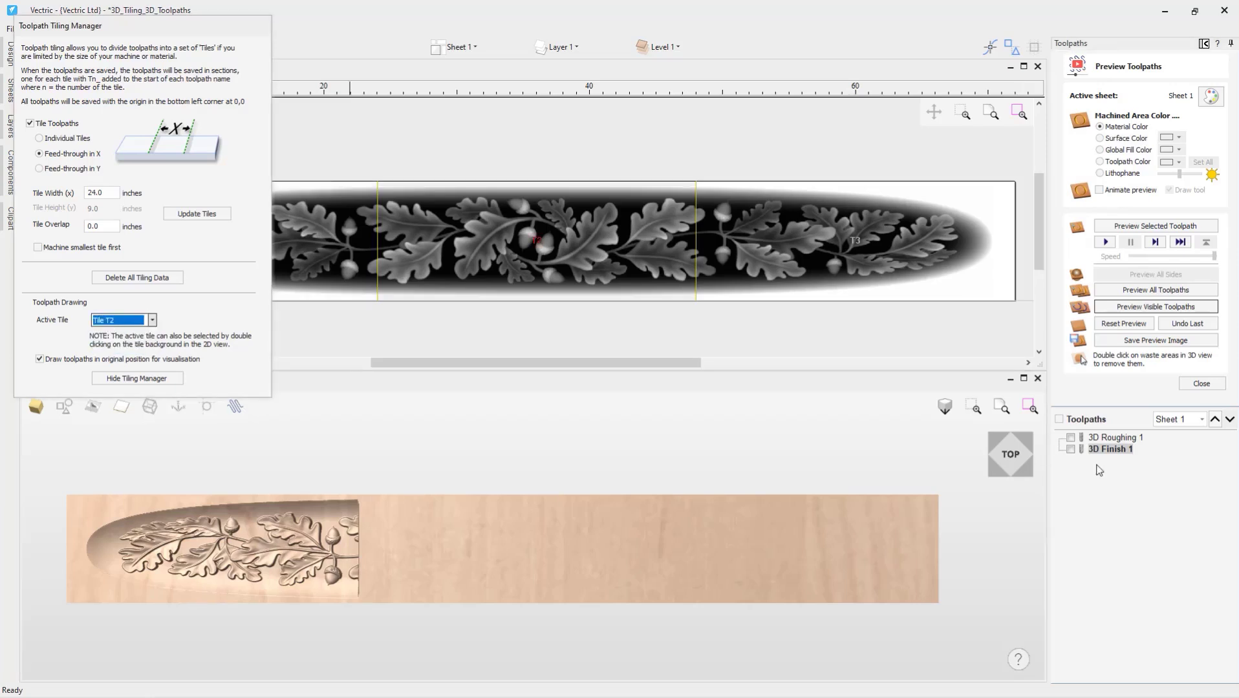
click(1060, 420)
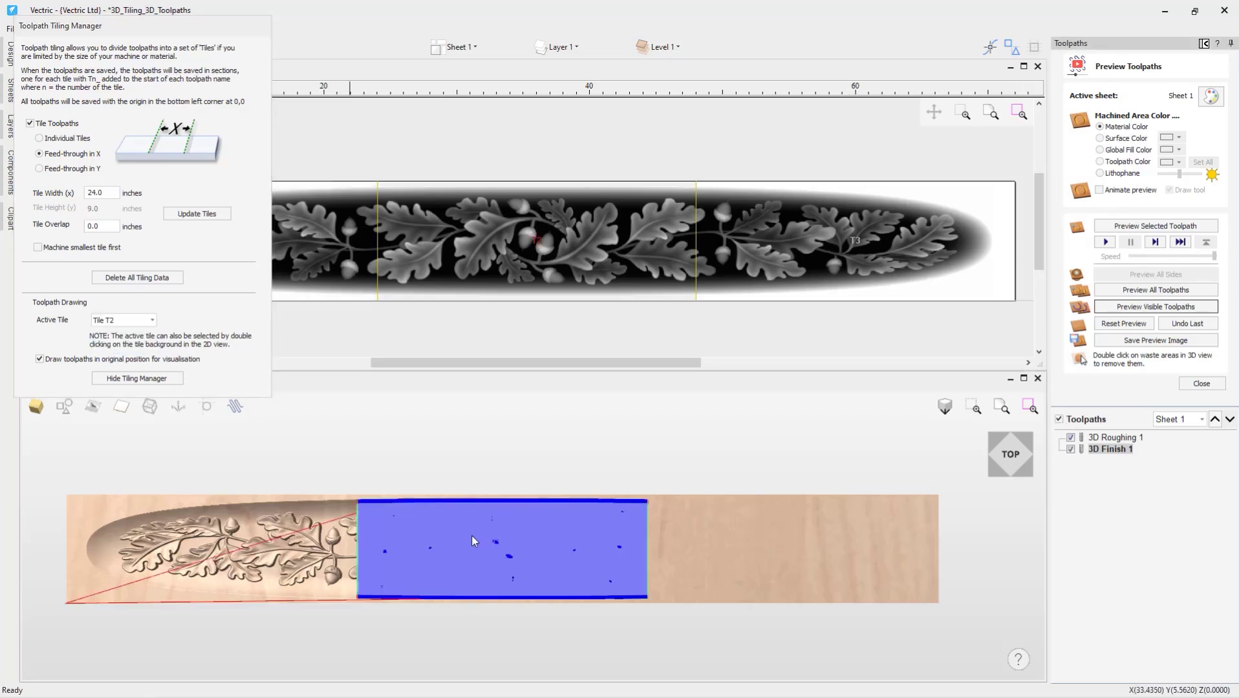
click(1185, 310)
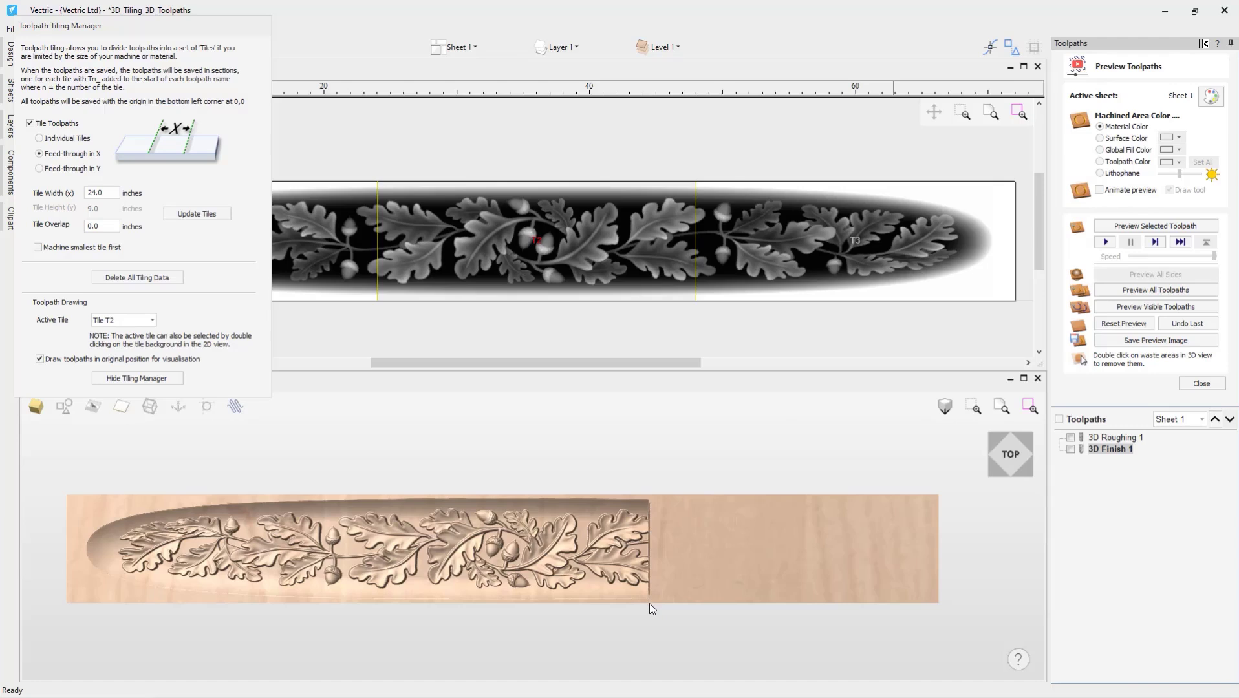
- Make tile T3 active and preview its roughing and finishing toolpaths to complete the carving
click(132, 320)
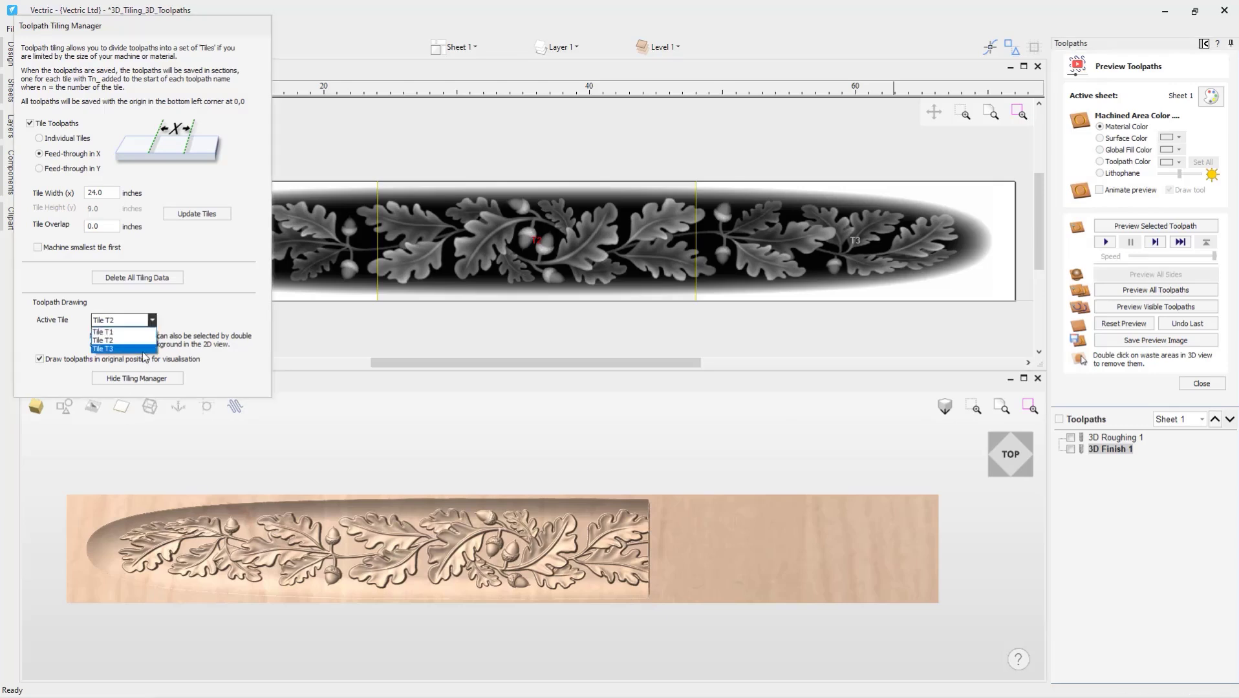
click(129, 349)
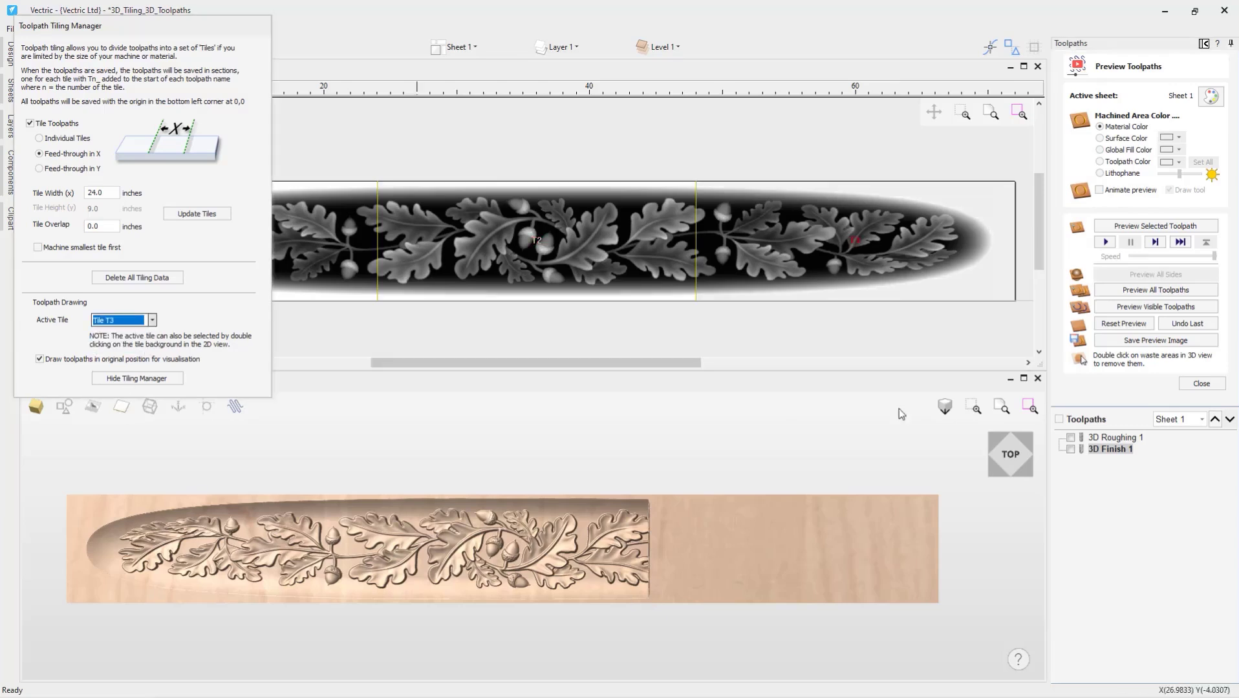
click(1059, 420)
click(1163, 308)
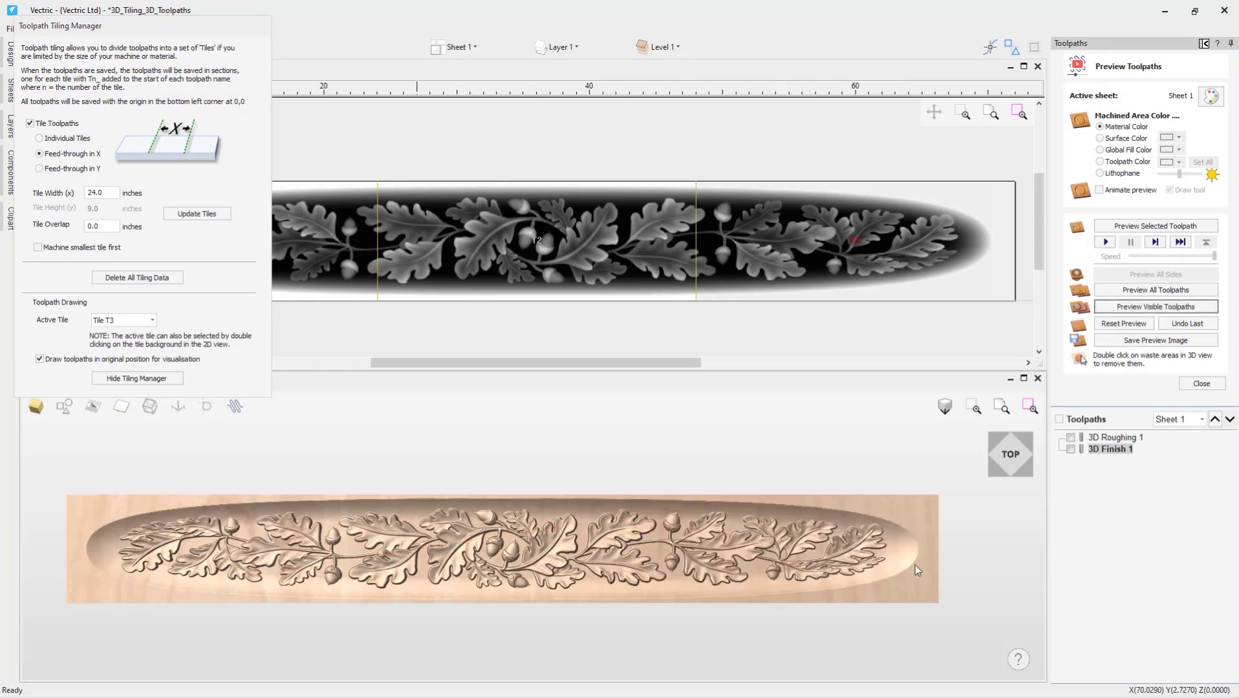
- Reset the toolpath preview to the uncut block and review the tile overlap and tile width settings
click(1130, 326)
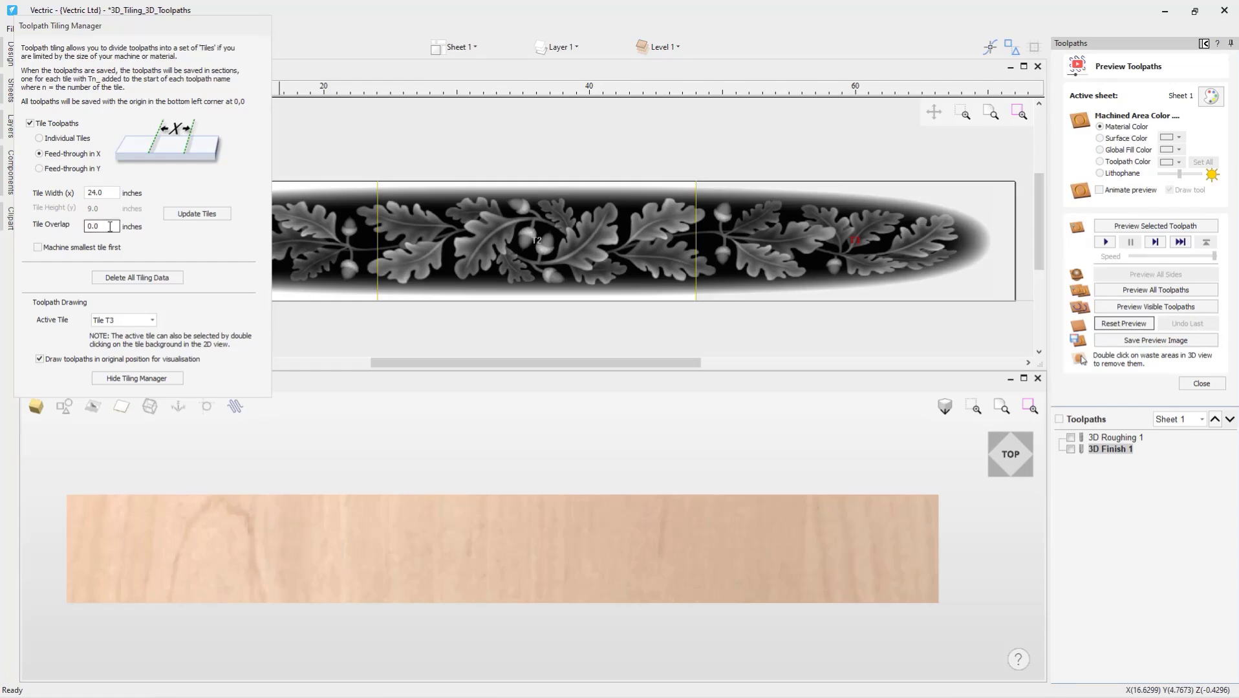
click(111, 226)
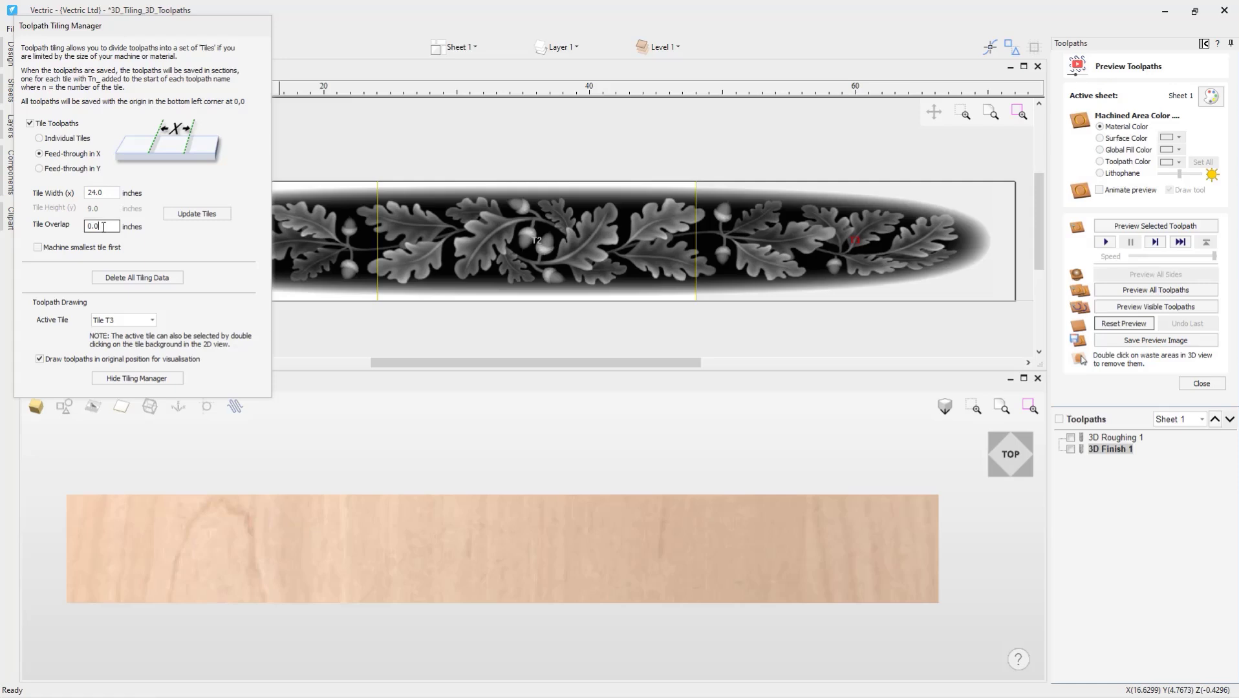
click(110, 193)
- Make tile T2 active and switch drawing toolpaths in original position off and back on to compare both placements
click(150, 320)
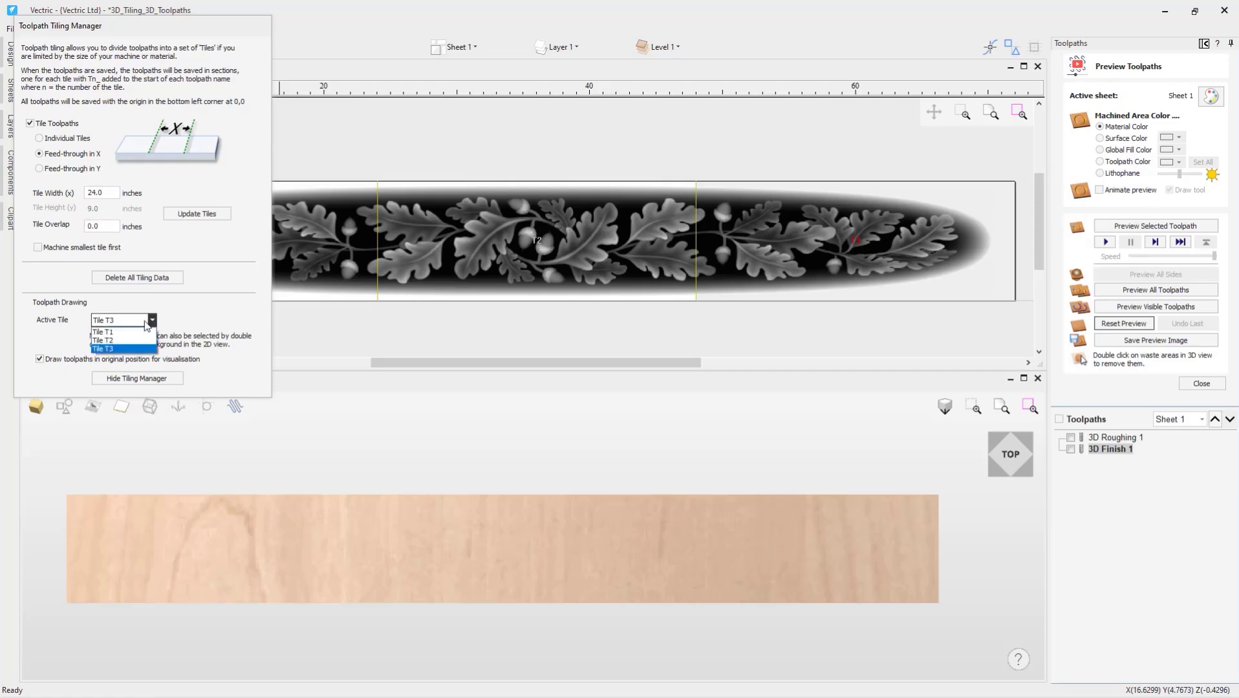
click(139, 341)
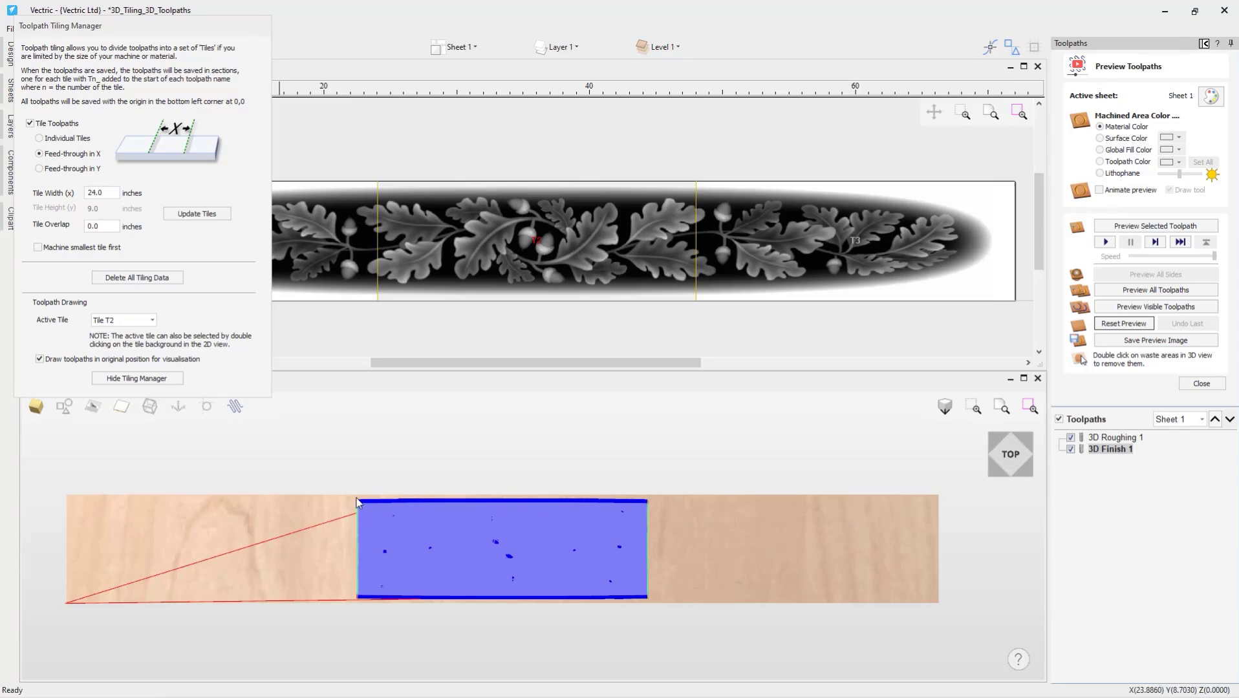
click(40, 360)
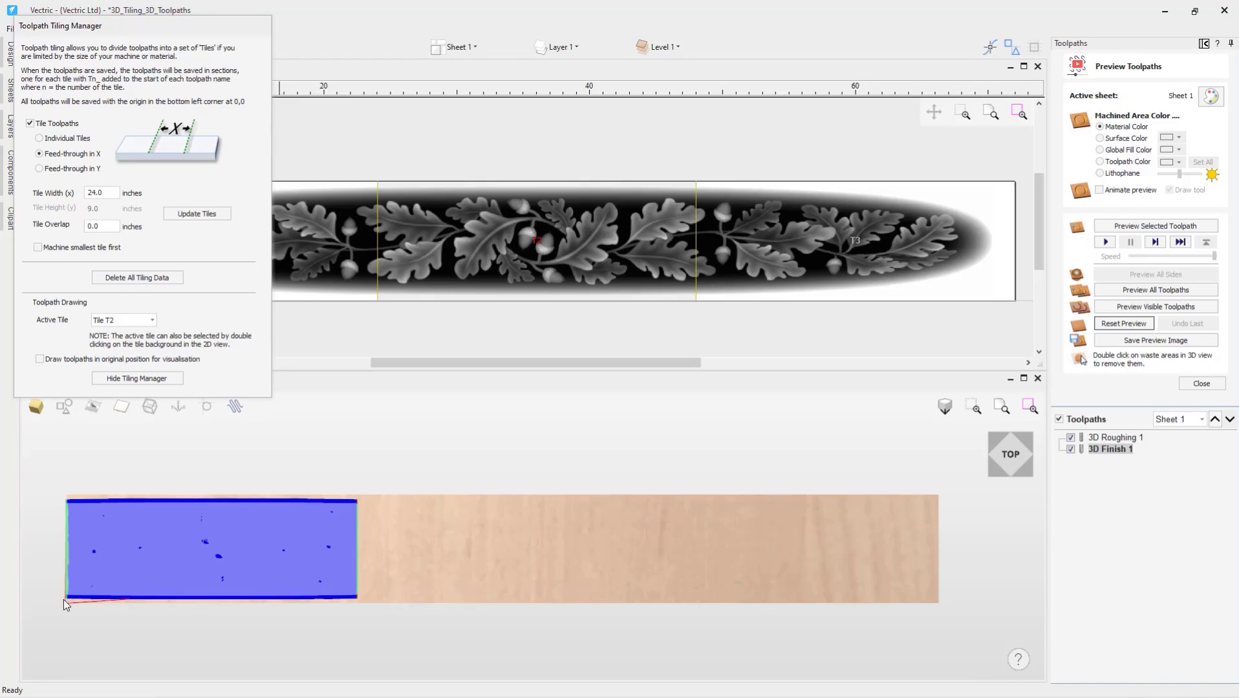
click(40, 359)
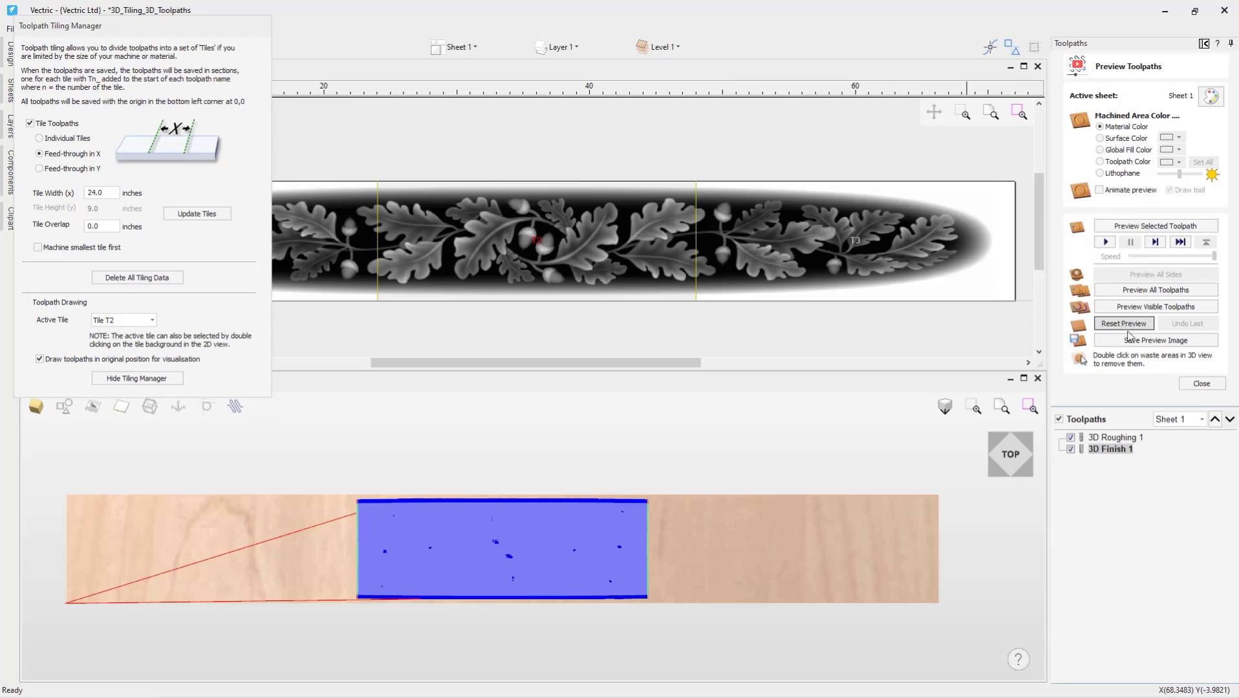
- Save the visible tiled toolpaths to multiple ungrouped Grbl (mm) G-code files named "Tiling Toolpaths 3D" and check the files in the output folder
click(1215, 386)
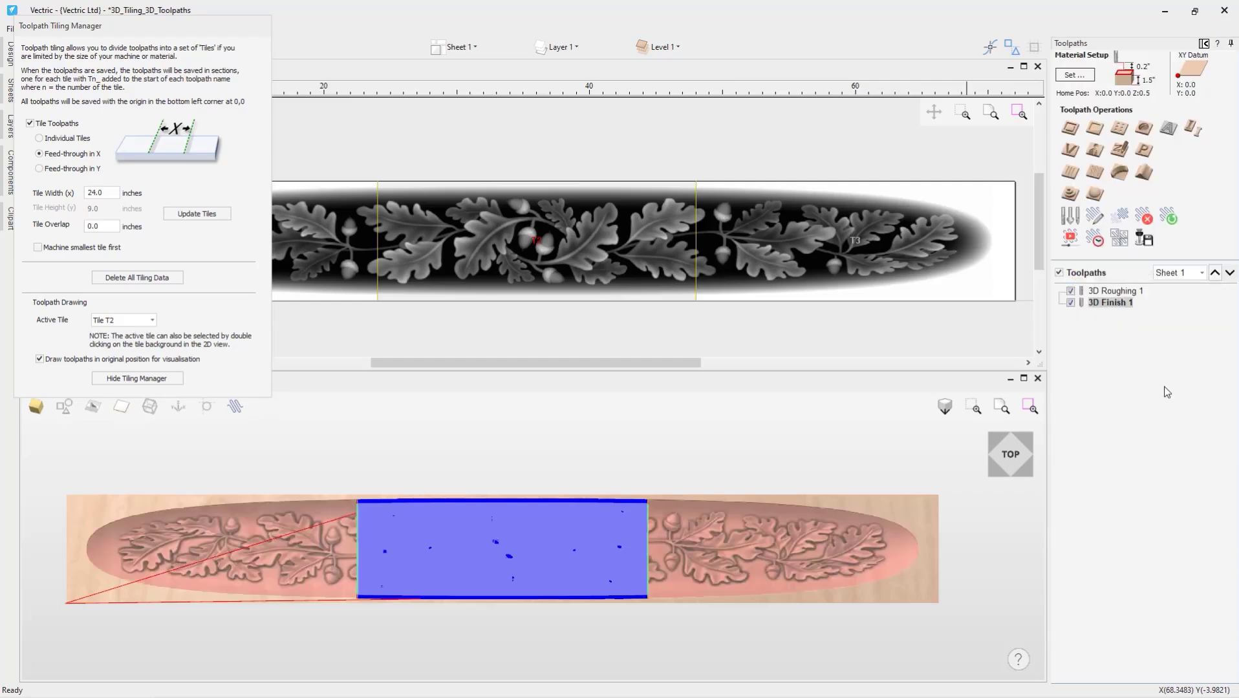
click(1146, 239)
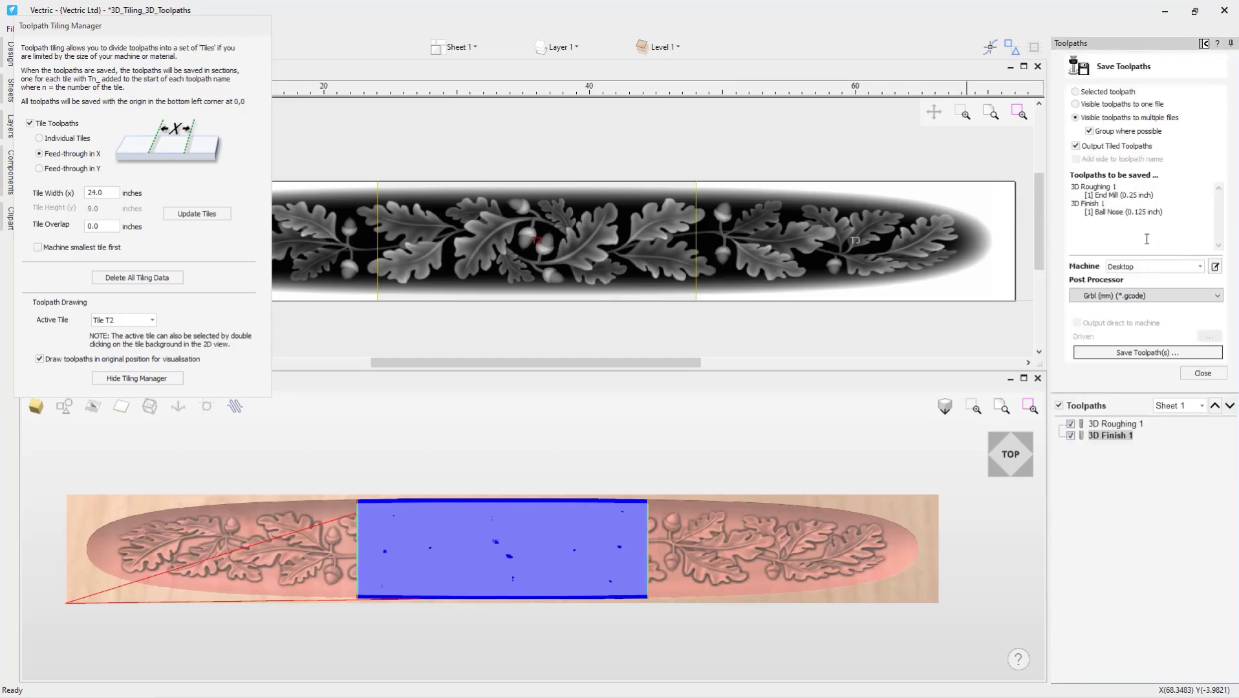
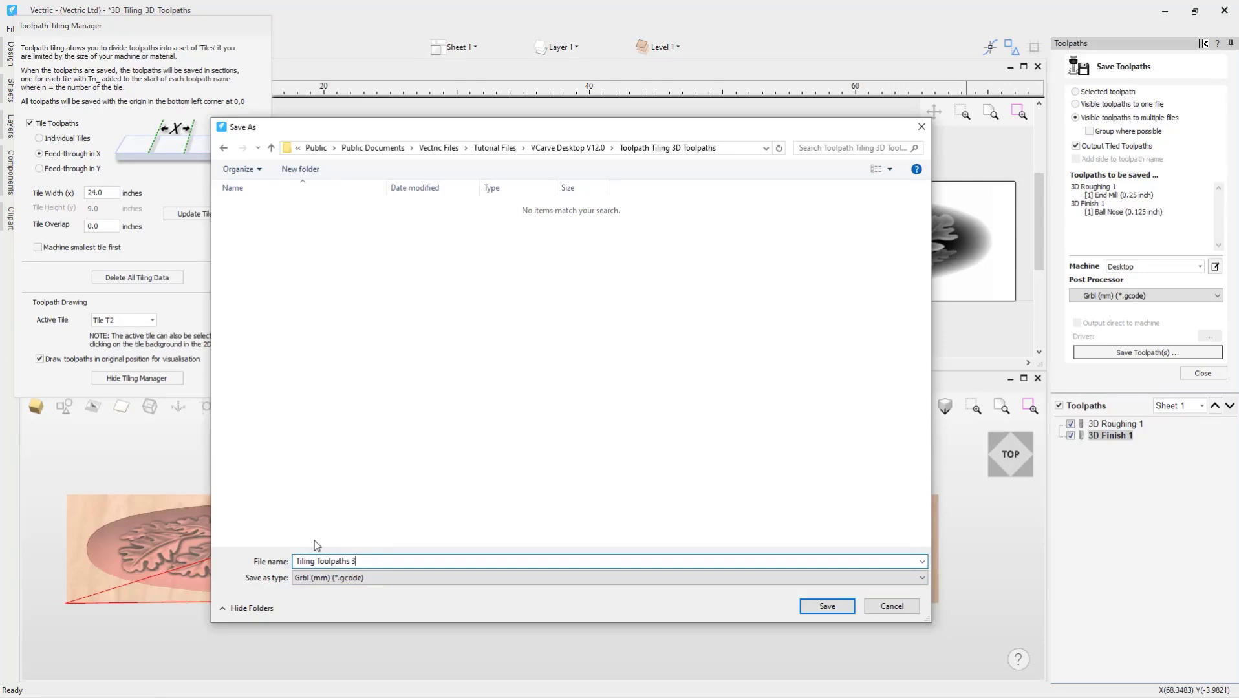
text(D)
click(826, 606)
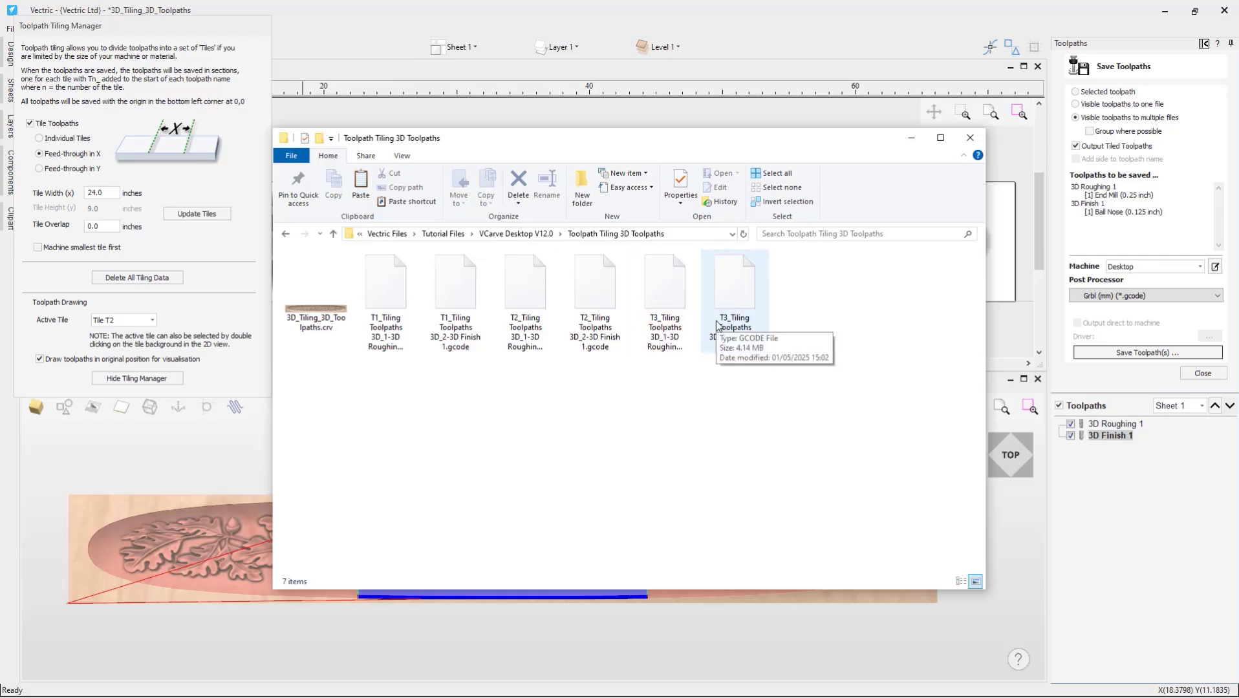
click(970, 137)
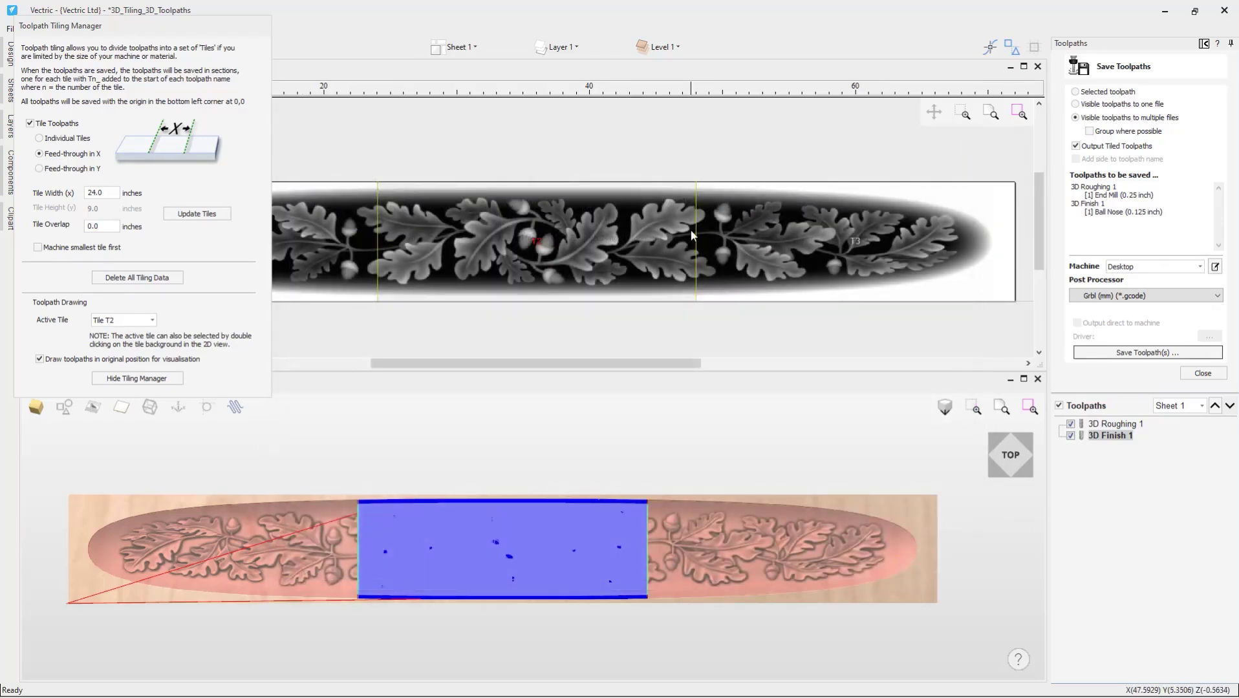